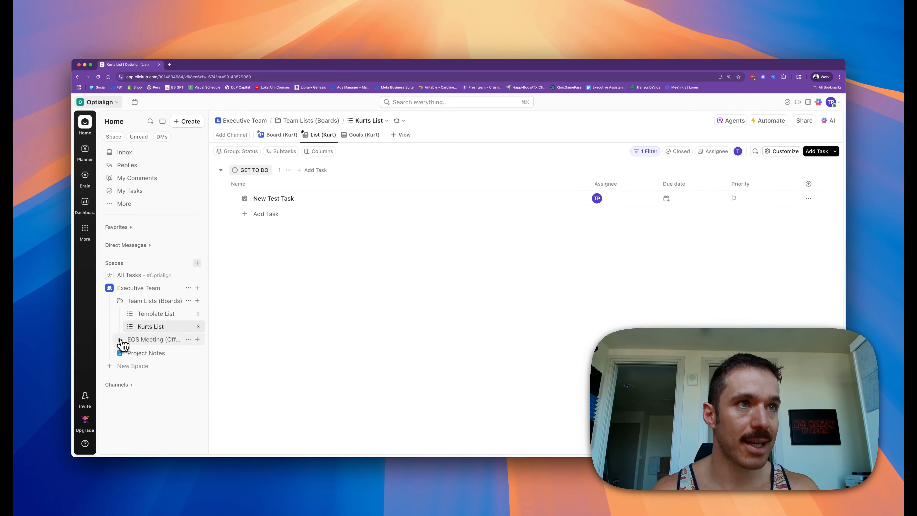
Step: Browse the EOS Meeting To-Dos list and Kurts List, opening New Test Task to view its details
{"action": "left_click", "coordinate": [132, 340]}
{"action": "left_click", "coordinate": [156, 392]}
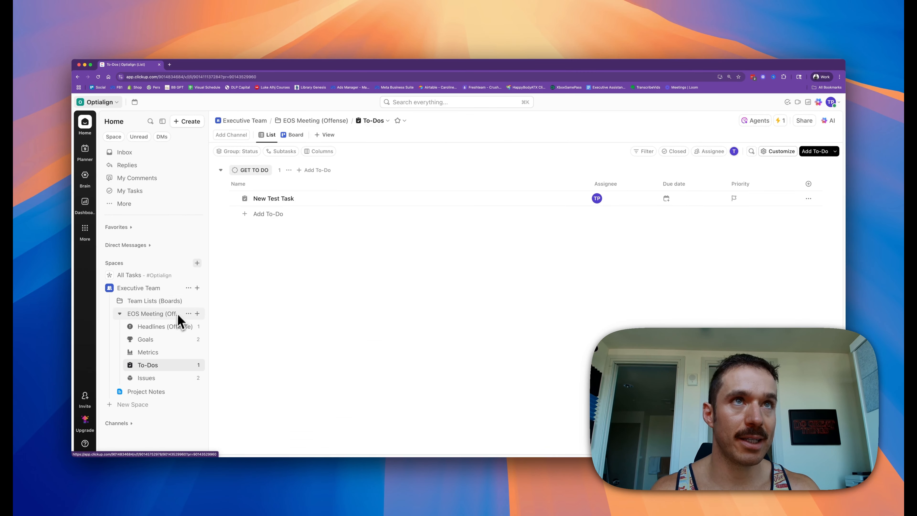
{"action": "left_click", "coordinate": [120, 302]}
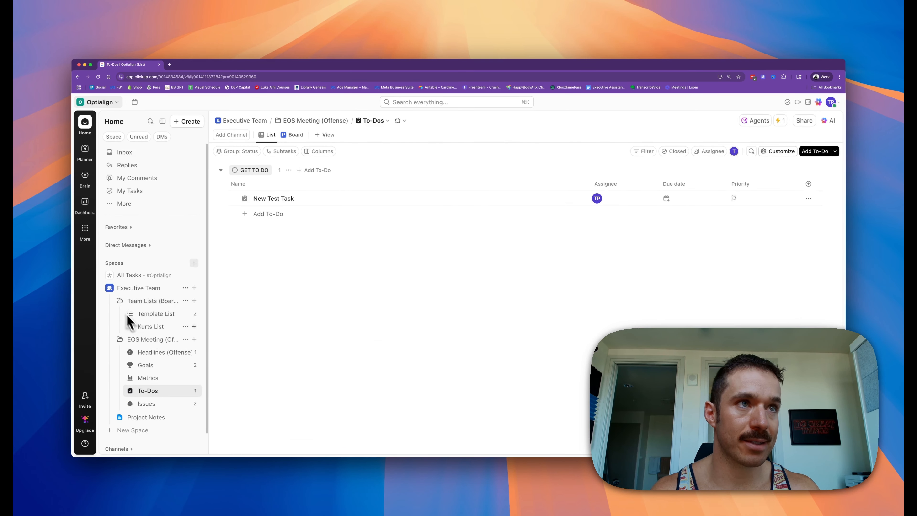
{"action": "left_click", "coordinate": [147, 326]}
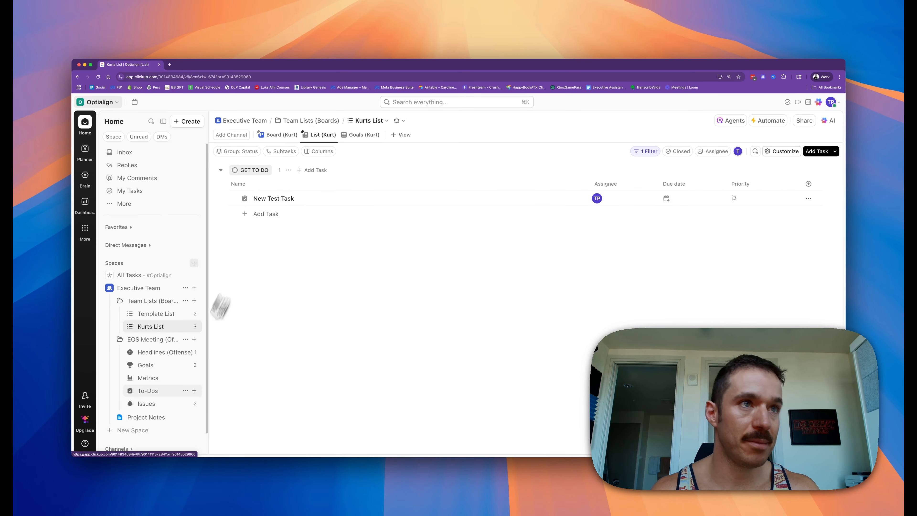
{"action": "left_click", "coordinate": [159, 392]}
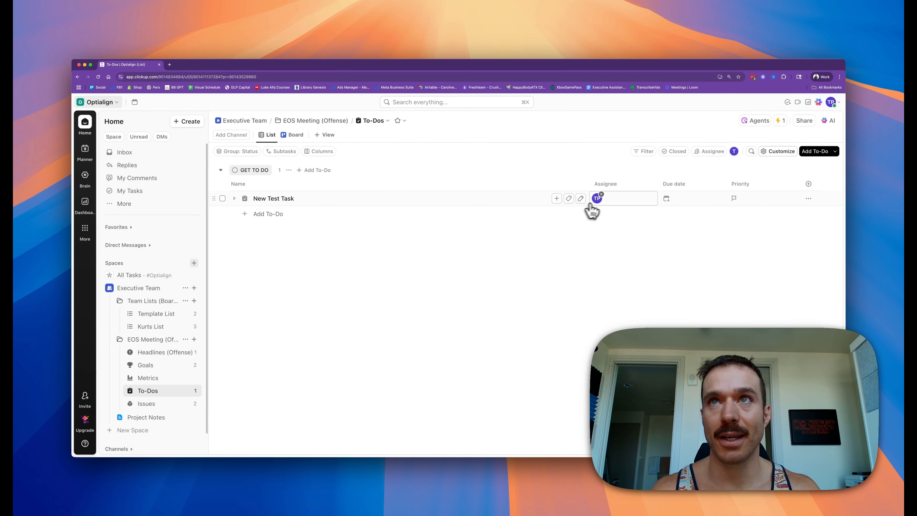
{"action": "left_click", "coordinate": [347, 203]}
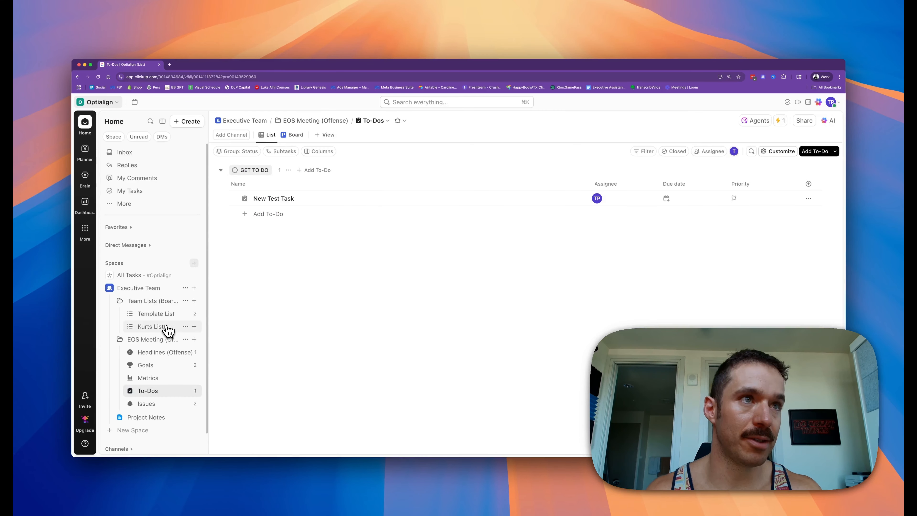
{"action": "left_click", "coordinate": [167, 328]}
{"action": "left_click", "coordinate": [288, 202]}
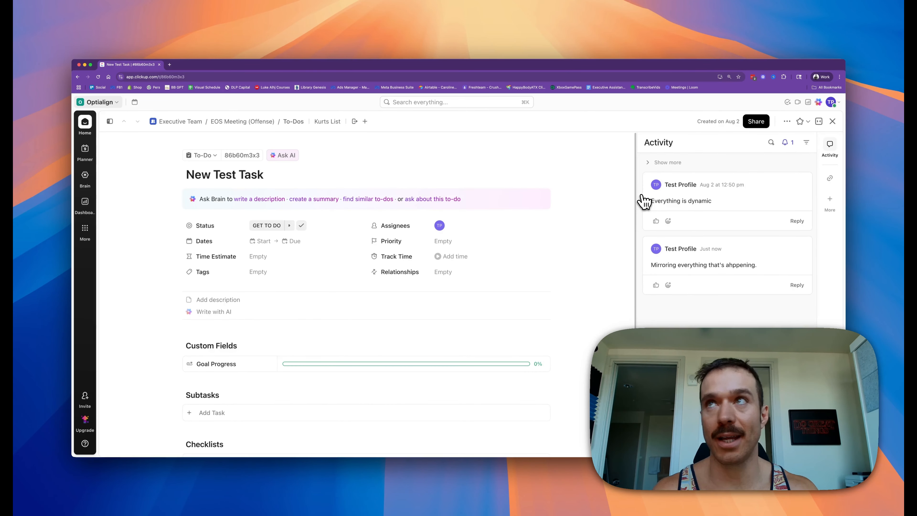
{"action": "left_click", "coordinate": [833, 121]}
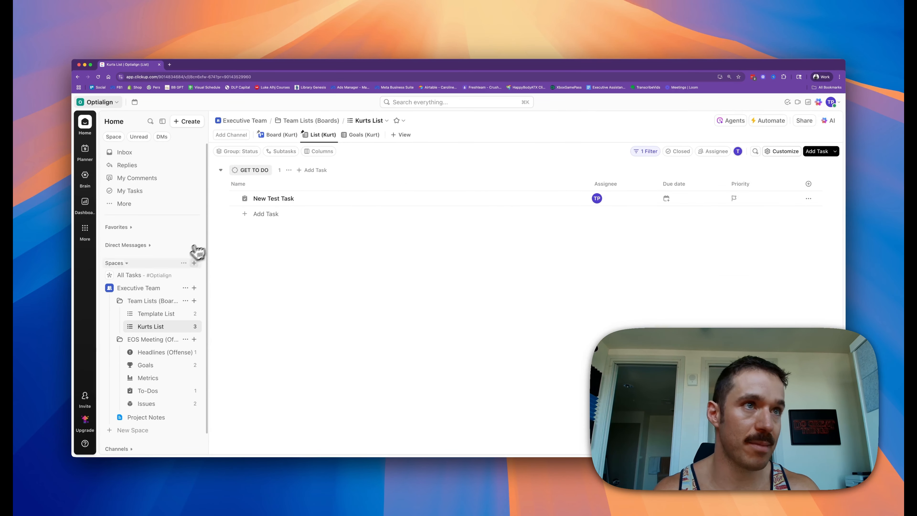
Step: Switch Kurts List between its Board (Kurt) and List (Kurt) views to compare them
{"action": "scroll", "coordinate": [131, 328], "scroll_direction": "down", "scroll_amount": 1}
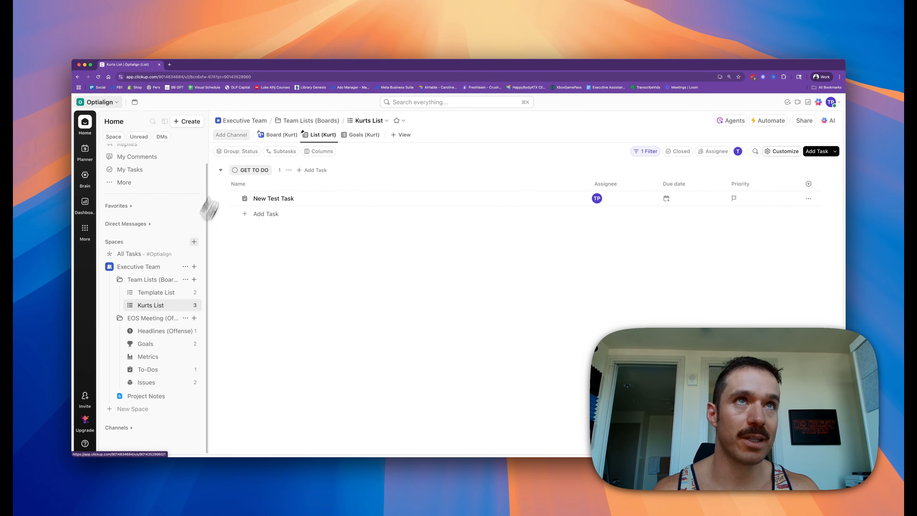
{"action": "left_click", "coordinate": [276, 144]}
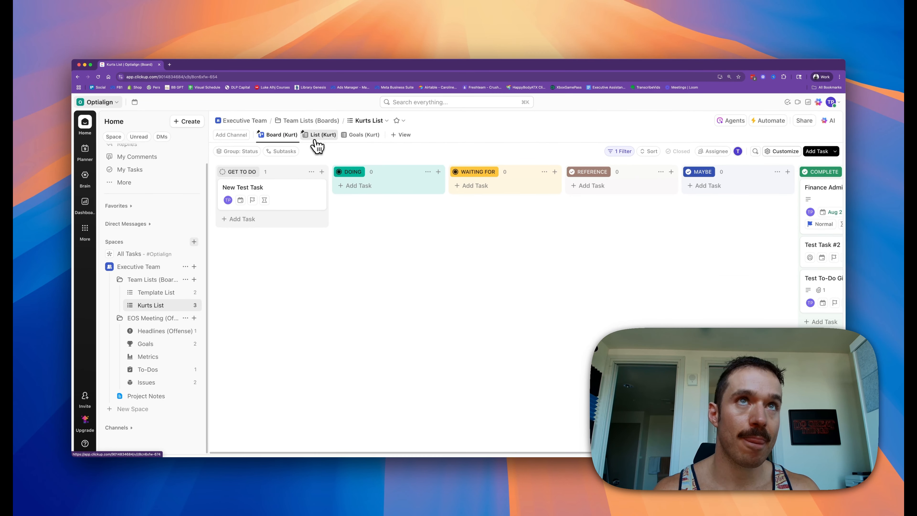
{"action": "left_click", "coordinate": [316, 140]}
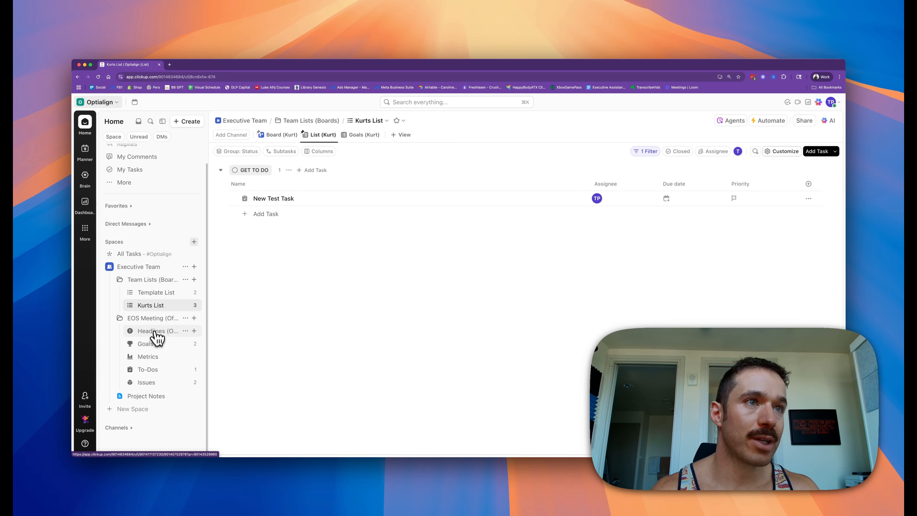
Step: Open New Test Task from the EOS Meeting To-Dos list and rename it To-Do Assigned to Kurt
{"action": "left_click", "coordinate": [149, 369]}
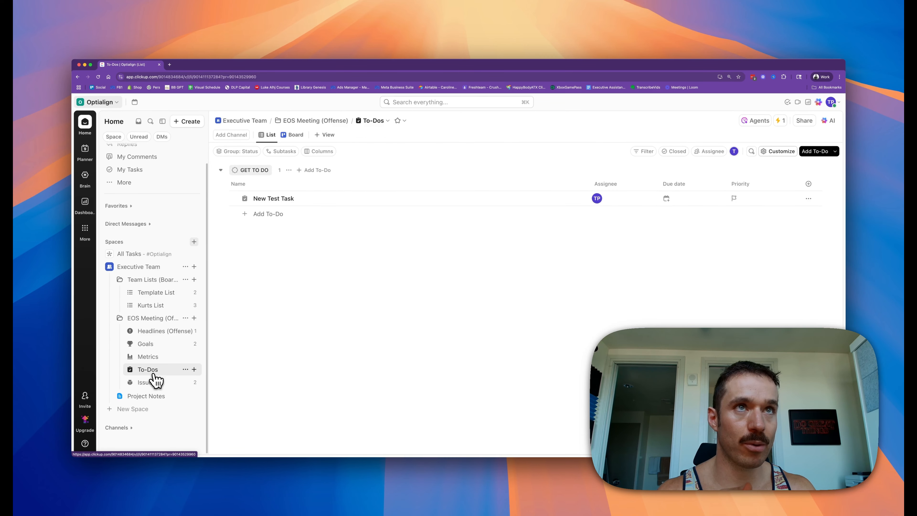
{"action": "left_click", "coordinate": [276, 199]}
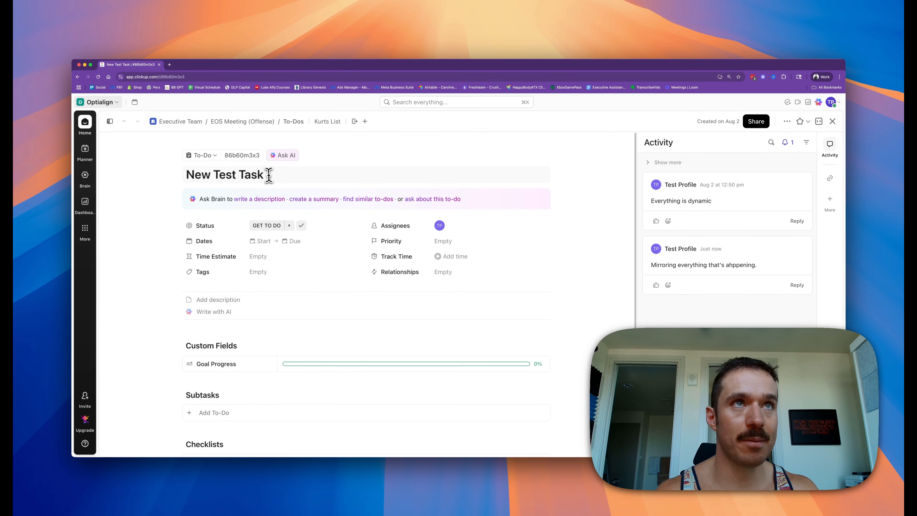
{"action": "left_click_drag", "start_coordinate": [266, 174], "coordinate": [167, 185]}
{"action": "type", "text": "To-Do Assigned to Kurt"}
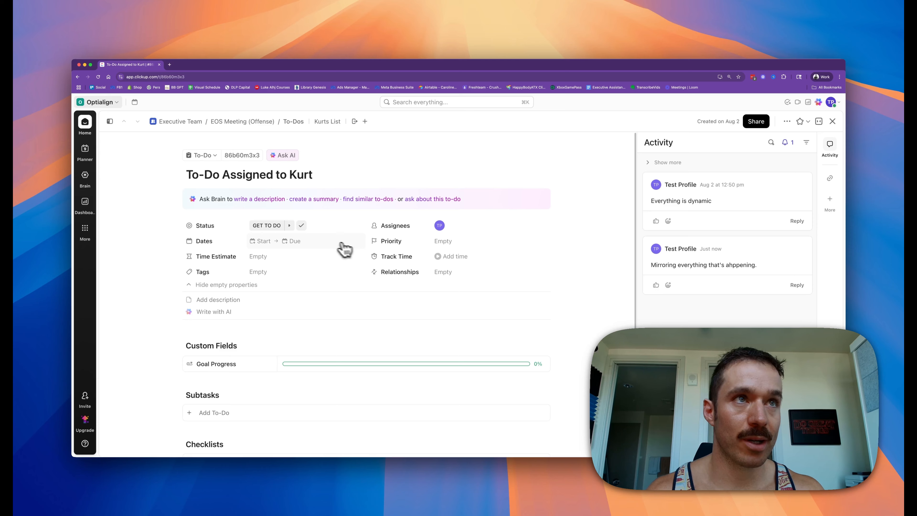
Step: Set the to-do's due date to Friday 15 August 2025
{"action": "left_click", "coordinate": [294, 249]}
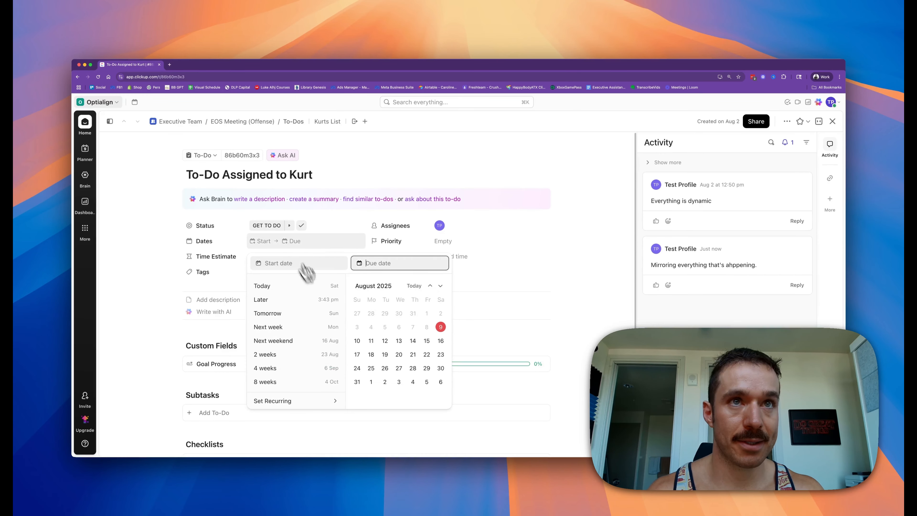
{"action": "left_click", "coordinate": [427, 342]}
{"action": "left_click", "coordinate": [500, 231]}
Step: Set the to-do's priority to Normal and close the task
{"action": "left_click", "coordinate": [443, 243]}
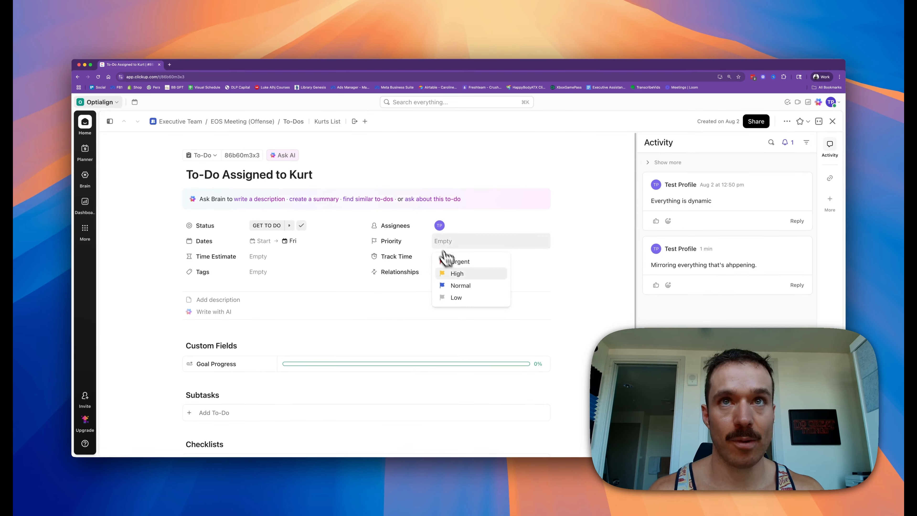
{"action": "left_click", "coordinate": [463, 287]}
{"action": "left_click", "coordinate": [833, 121]}
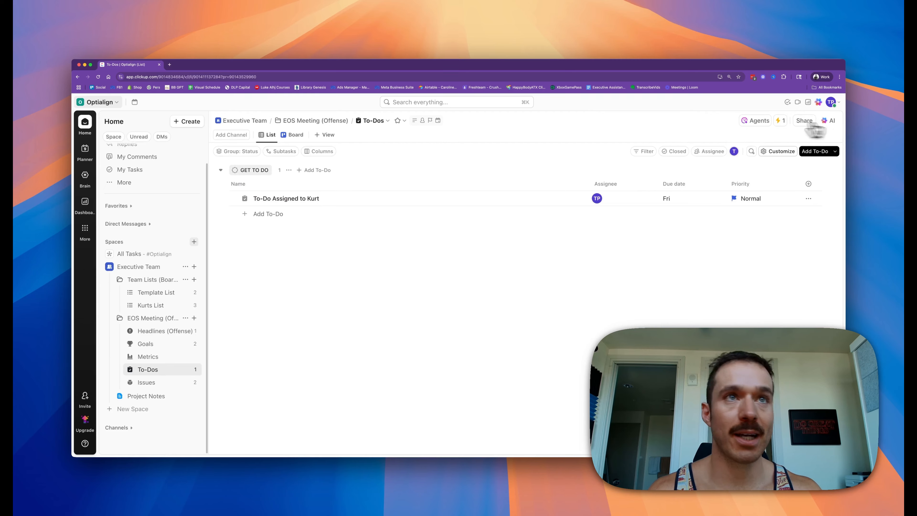
Step: Compare the Goals (Kurt) view of Kurts List with the EOS Meeting Goals list
{"action": "left_click", "coordinate": [172, 306]}
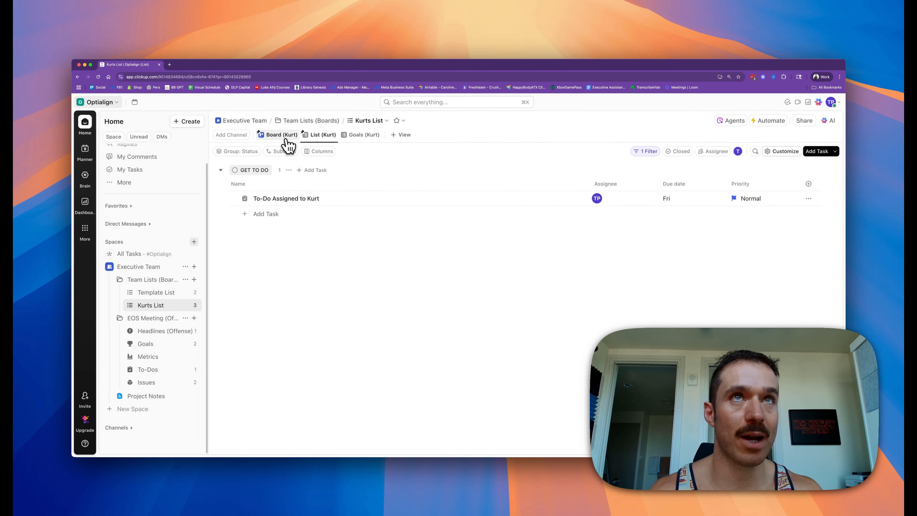
{"action": "left_click", "coordinate": [360, 136]}
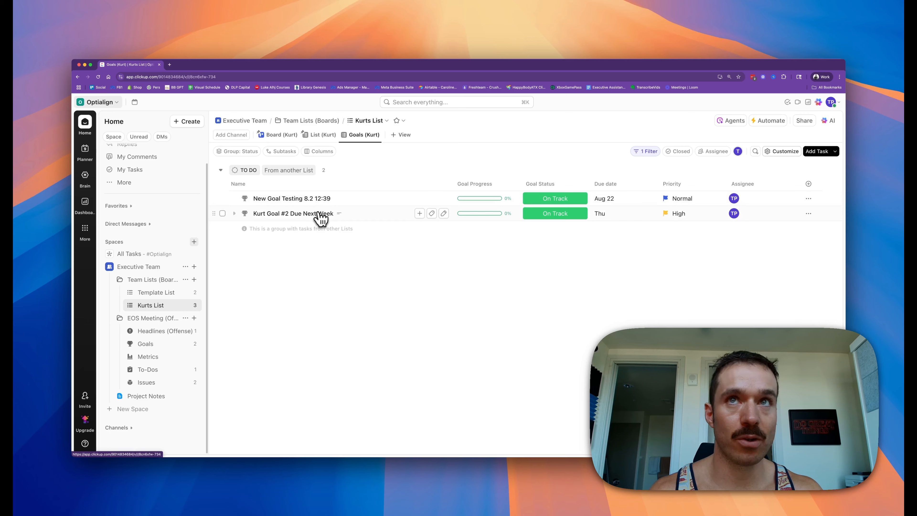
{"action": "left_click", "coordinate": [158, 344]}
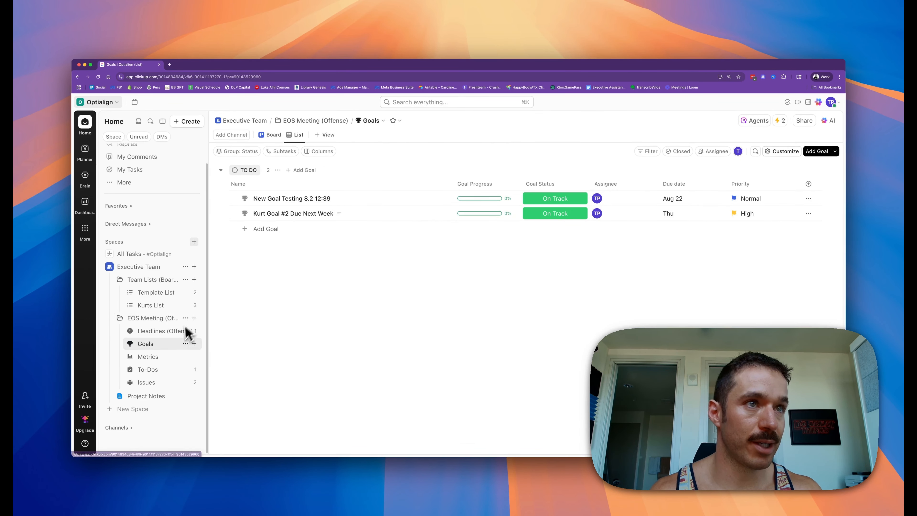
{"action": "left_click", "coordinate": [152, 306]}
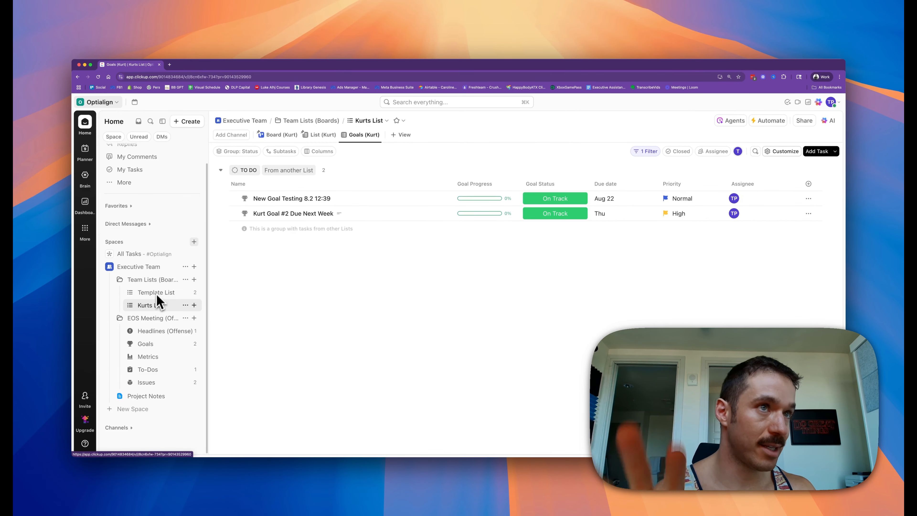
{"action": "left_click", "coordinate": [152, 348]}
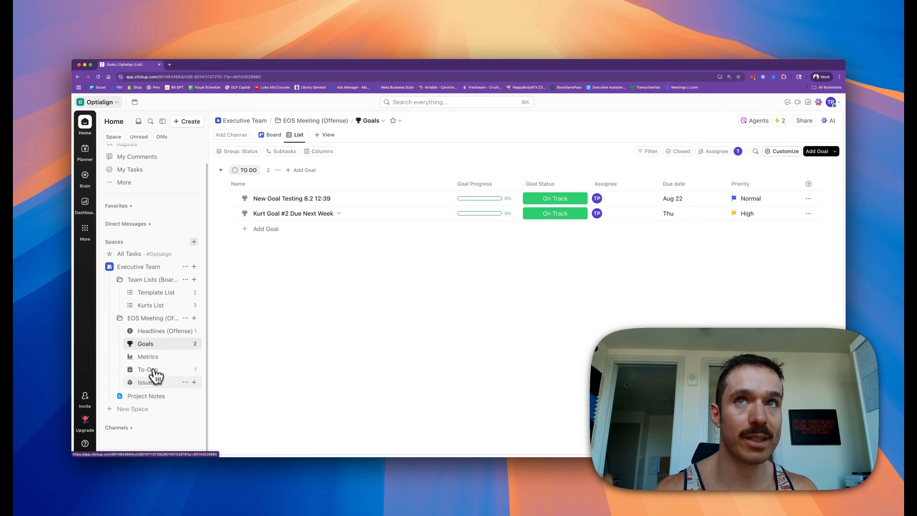
Step: Set the Goal Status of New Goal Testing 8.2 12:39 to Off Track
{"action": "left_click", "coordinate": [542, 200]}
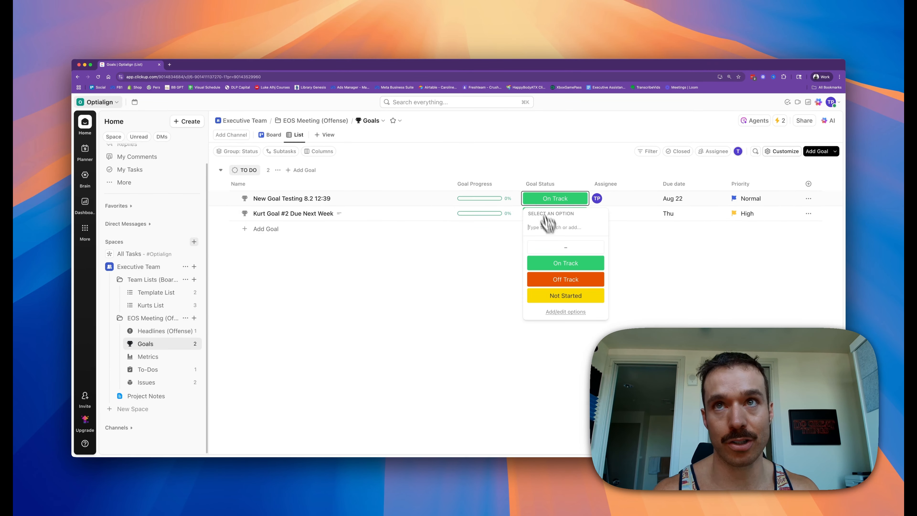
{"action": "left_click", "coordinate": [552, 282]}
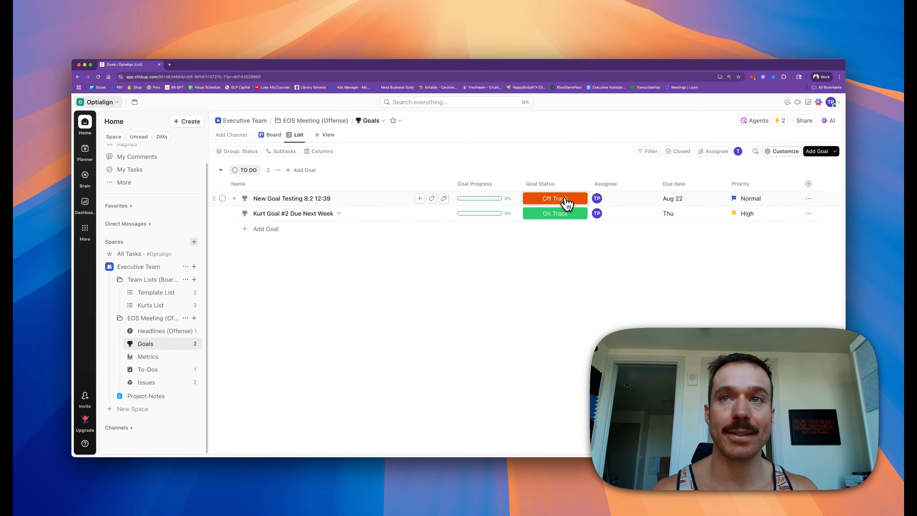
Step: Change that goal's status to Not Started and back to Off Track
{"action": "left_click", "coordinate": [567, 204]}
{"action": "left_click", "coordinate": [556, 296]}
{"action": "left_click", "coordinate": [556, 203]}
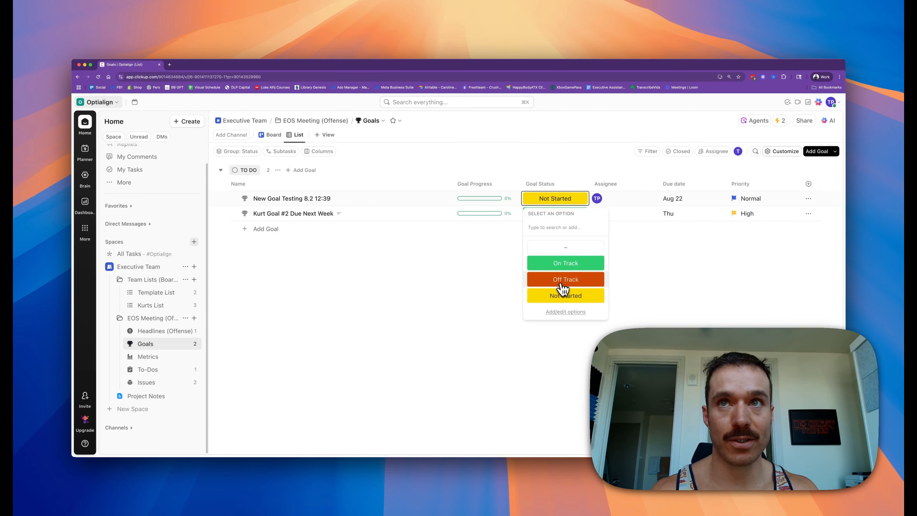
{"action": "left_click", "coordinate": [562, 282]}
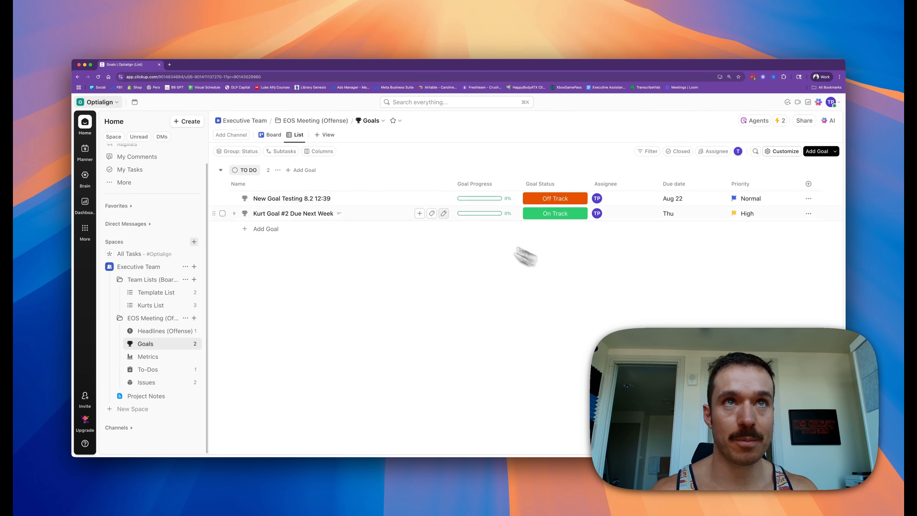
Step: Open Kurts List's goals view and inspect the New Goal Testing 8.2 12:39 goal's details
{"action": "left_click", "coordinate": [164, 306]}
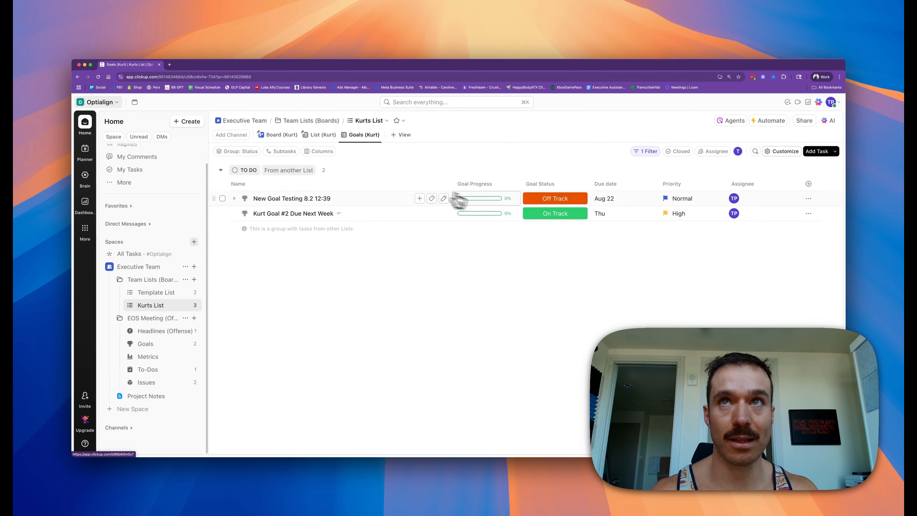
{"action": "left_click", "coordinate": [313, 201]}
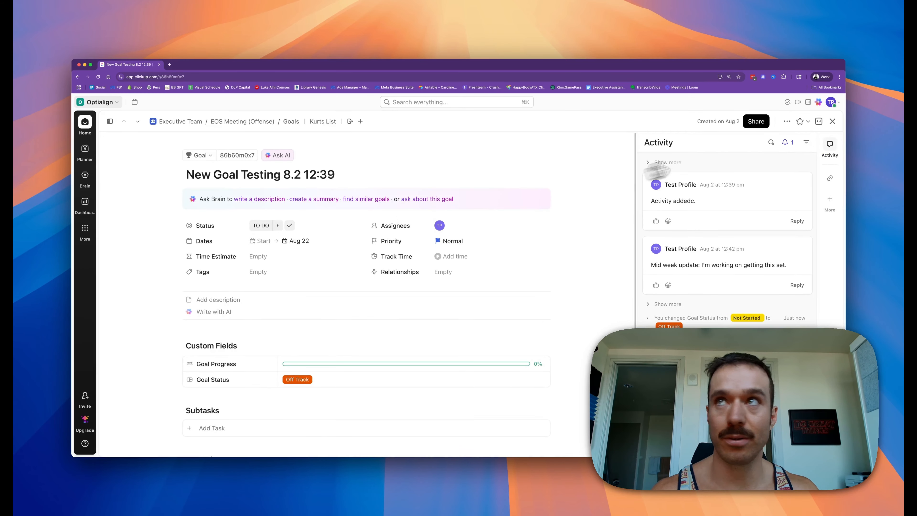
{"action": "left_click", "coordinate": [833, 121]}
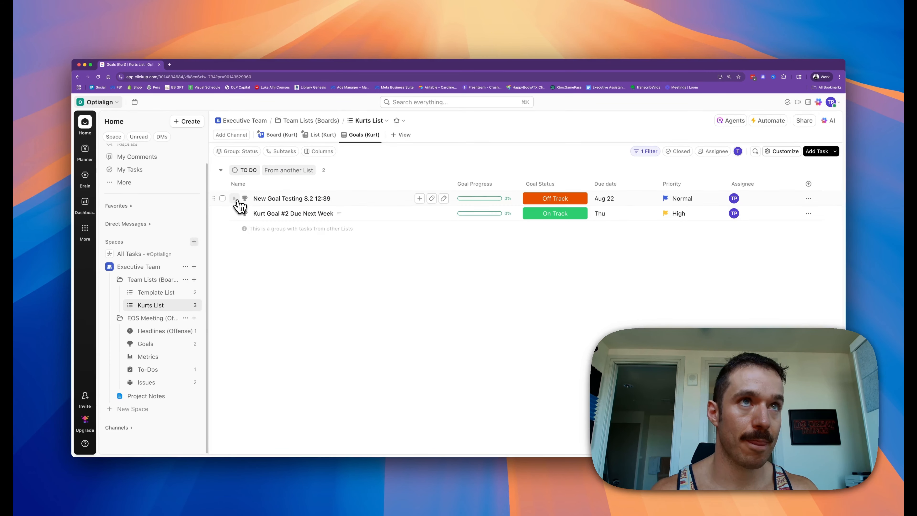
Step: Add a Milestone-type subtask named Milestone 1 under the New Goal Testing 8.2 12:39 goal
{"action": "left_click", "coordinate": [236, 199]}
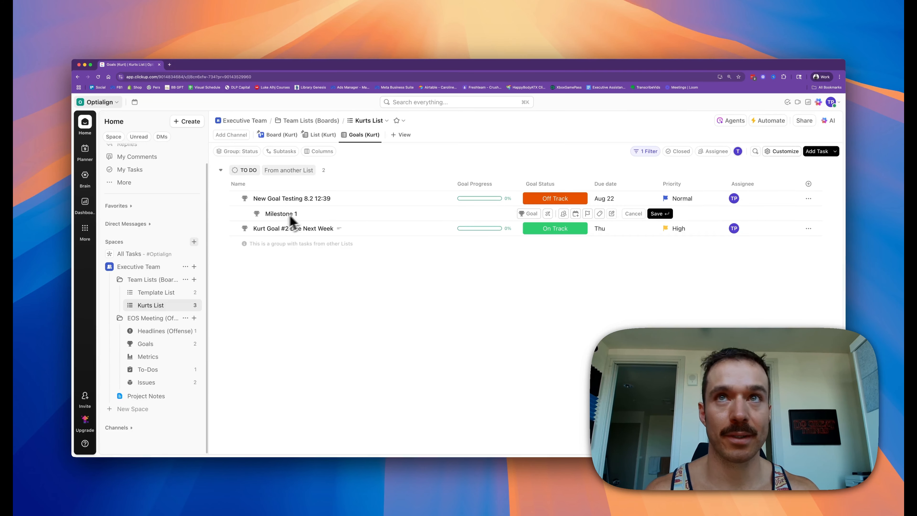
{"action": "left_click", "coordinate": [258, 217]}
{"action": "left_click", "coordinate": [331, 232]}
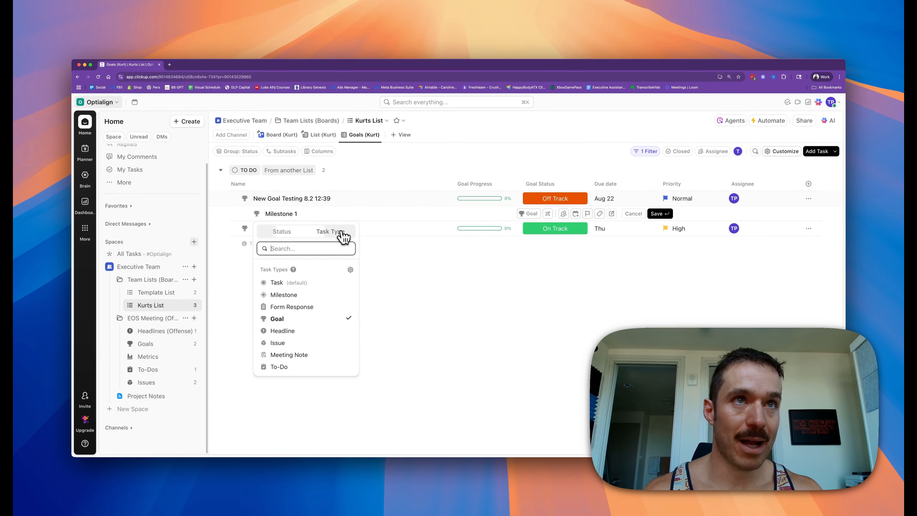
{"action": "left_click", "coordinate": [284, 295]}
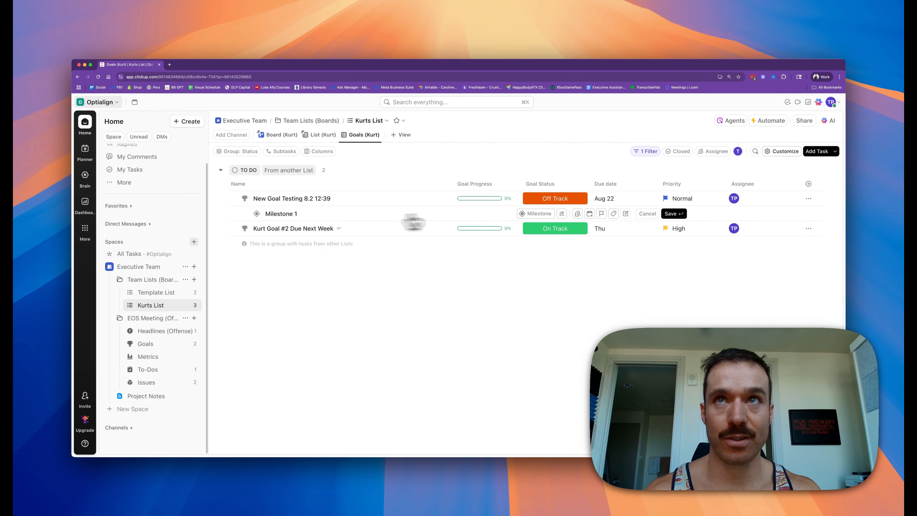
{"action": "left_click", "coordinate": [679, 215]}
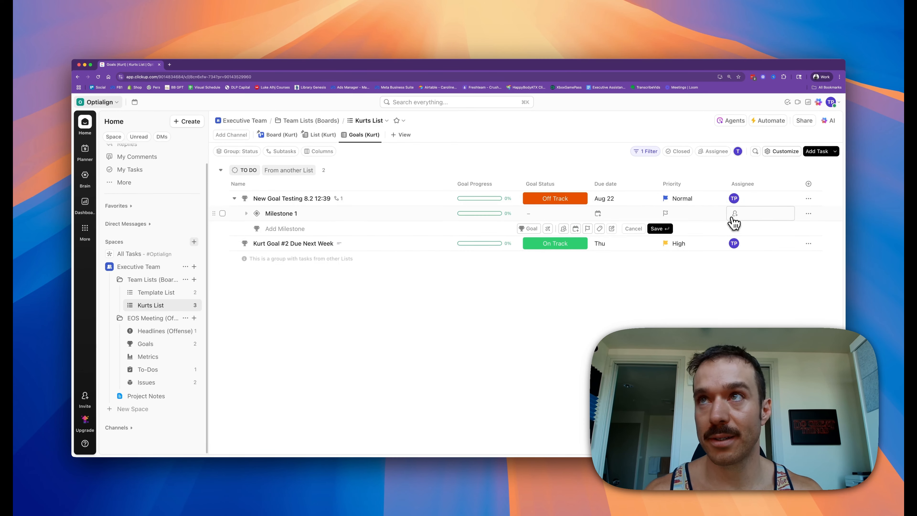
Step: Assign Milestone 1 to the workspace member and set its due date to Tuesday 12 August
{"action": "left_click", "coordinate": [735, 223]}
{"action": "left_click", "coordinate": [738, 261]}
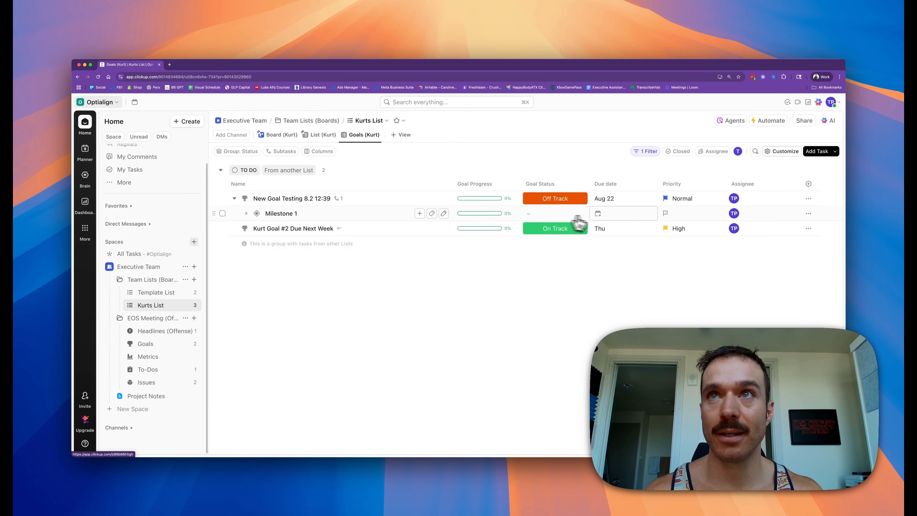
{"action": "left_click", "coordinate": [599, 213]}
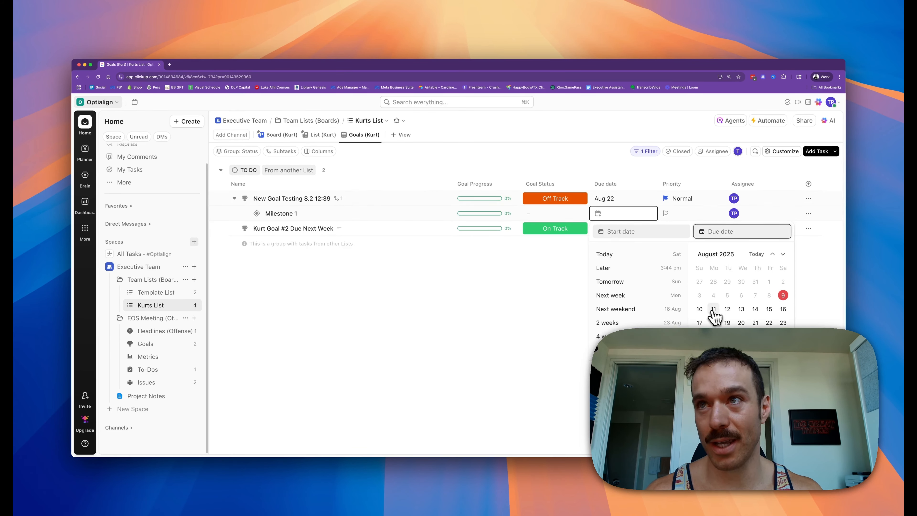
{"action": "left_click", "coordinate": [729, 310]}
{"action": "left_click", "coordinate": [469, 262]}
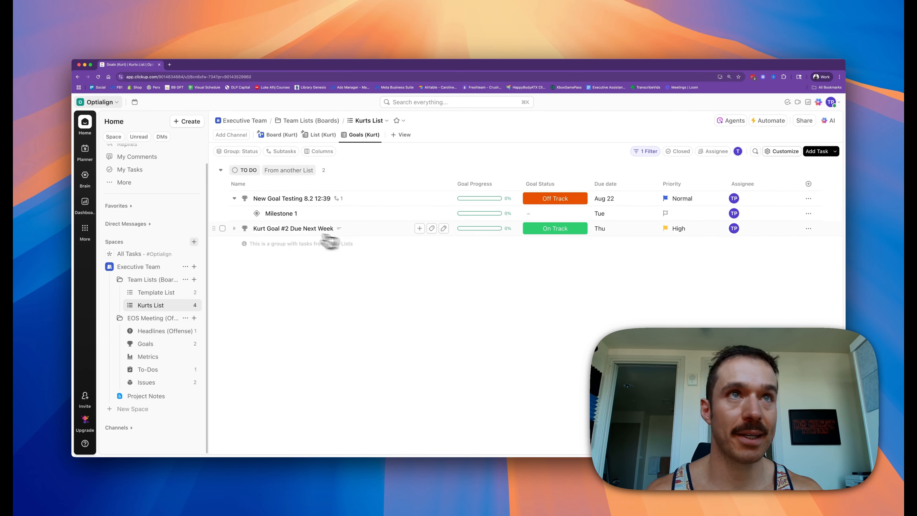
Step: Add a second Milestone-type subtask named Milestone 2 under the New Goal Testing 8.2 12:39 goal, assigned to the workspace member
{"action": "left_click", "coordinate": [420, 198]}
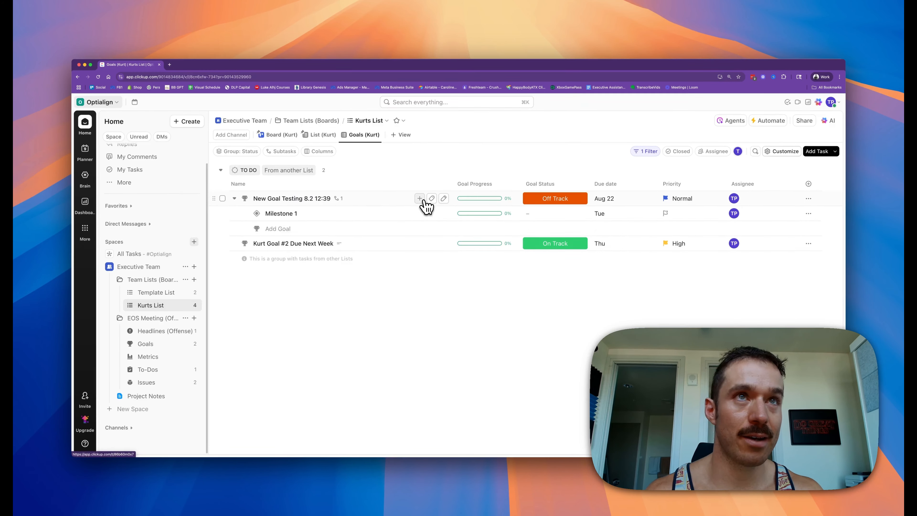
{"action": "left_click", "coordinate": [257, 228]}
{"action": "left_click", "coordinate": [329, 247]}
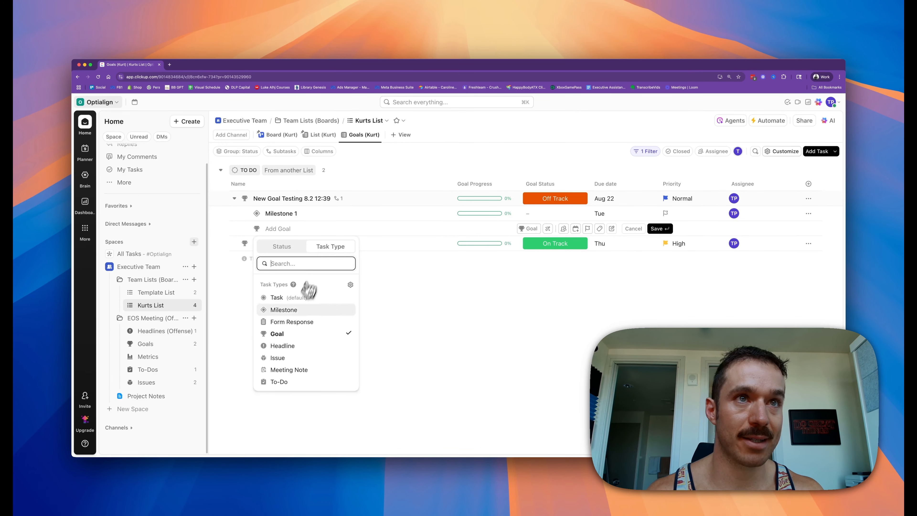
{"action": "left_click", "coordinate": [289, 309]}
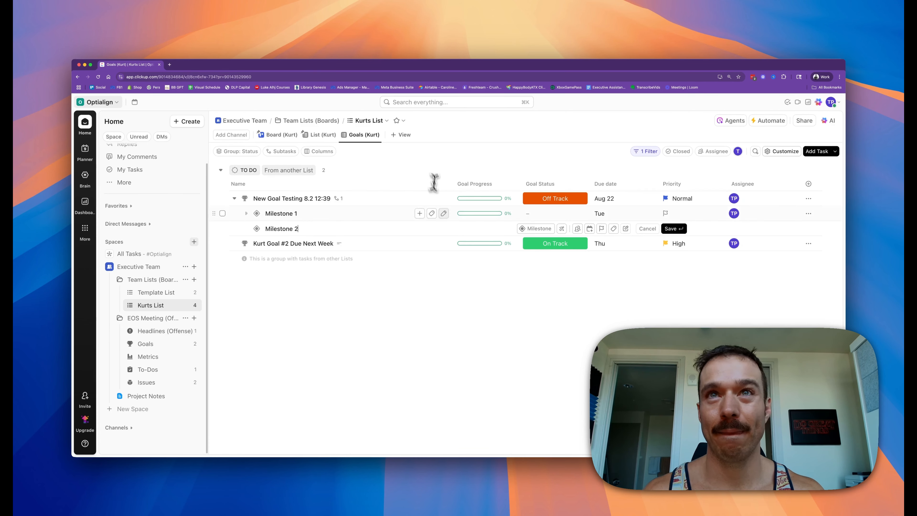
{"action": "left_click", "coordinate": [577, 228]}
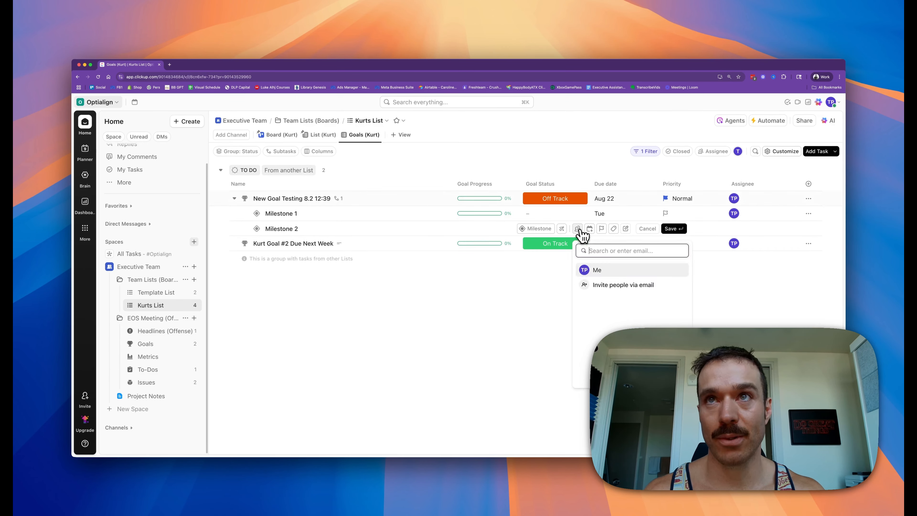
{"action": "left_click", "coordinate": [602, 272]}
{"action": "left_click", "coordinate": [702, 230]}
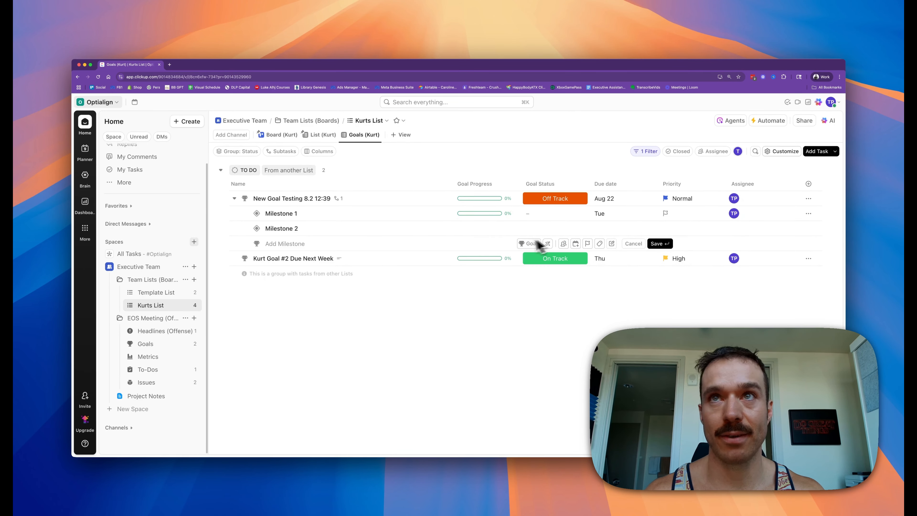
Step: Set Milestone 2's due date to Friday 15 August
{"action": "left_click", "coordinate": [612, 228]}
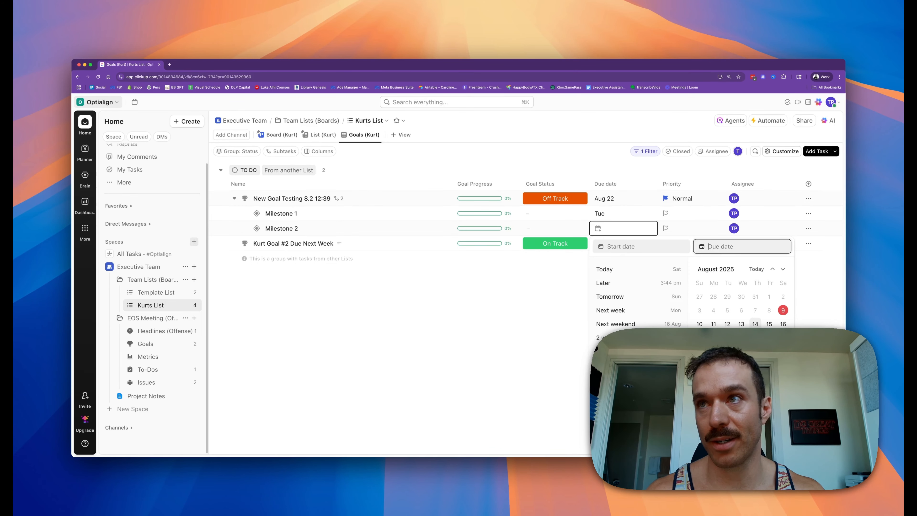
{"action": "left_click", "coordinate": [769, 324]}
{"action": "left_click", "coordinate": [533, 324]}
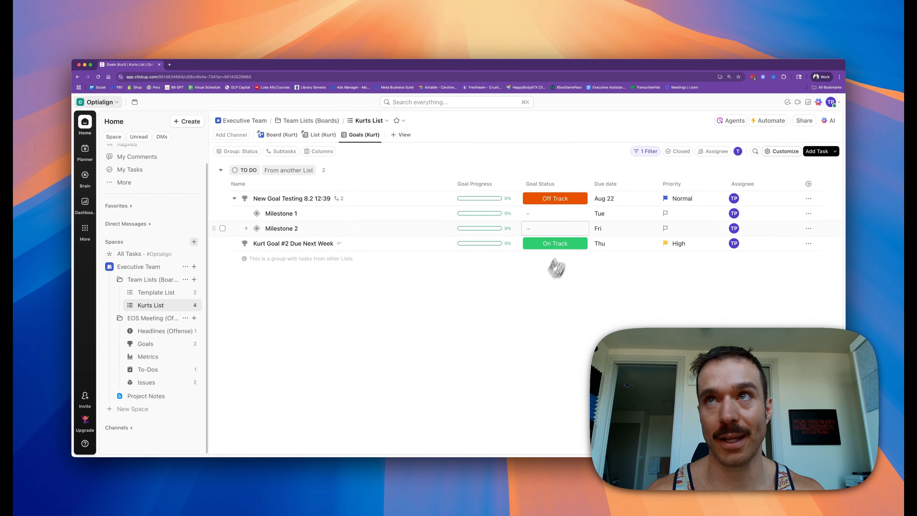
Step: Set the priority of both Milestone 1 and Milestone 2 to Normal
{"action": "left_click", "coordinate": [667, 215]}
{"action": "left_click", "coordinate": [699, 266]}
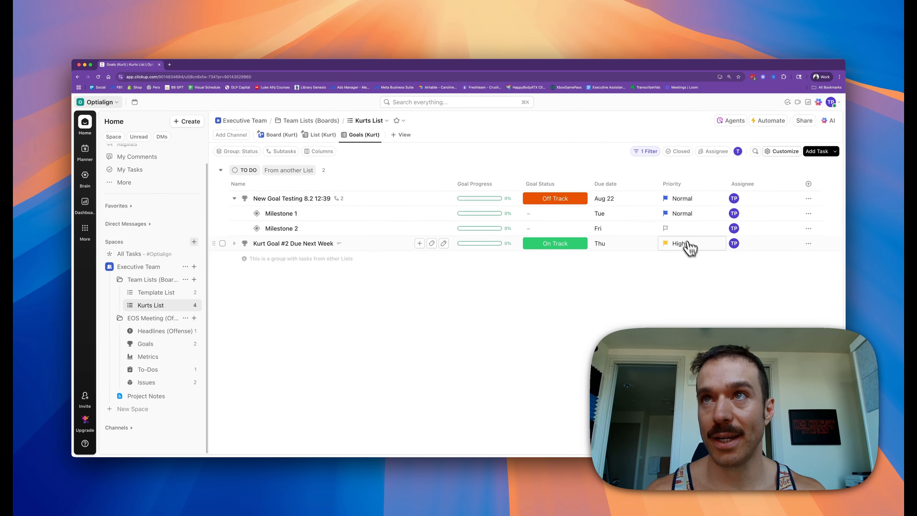
{"action": "left_click", "coordinate": [682, 229]}
{"action": "left_click", "coordinate": [700, 273]}
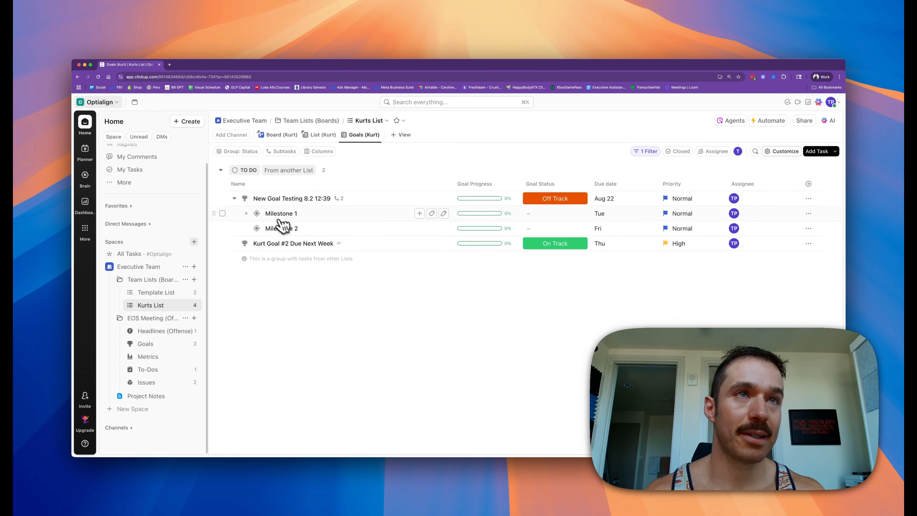
Step: Mark Milestone 1 as Complete
{"action": "left_click", "coordinate": [235, 198]}
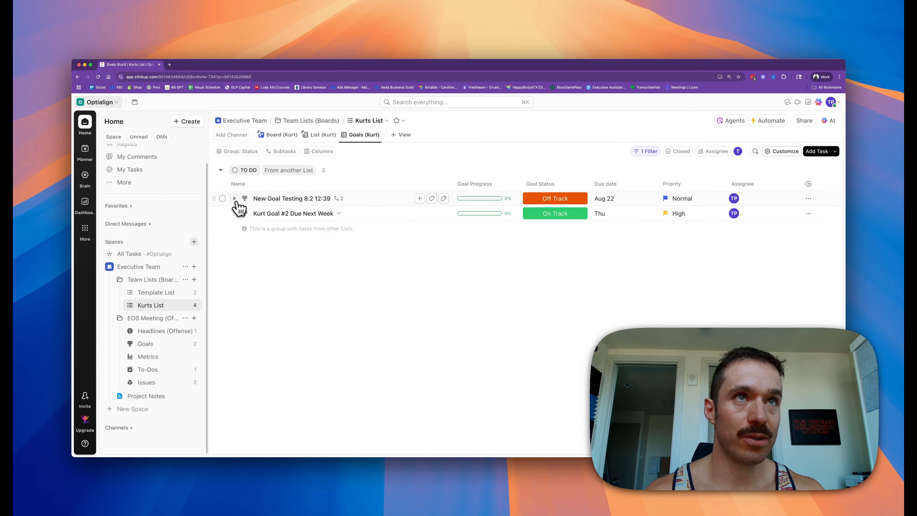
{"action": "left_click", "coordinate": [235, 198]}
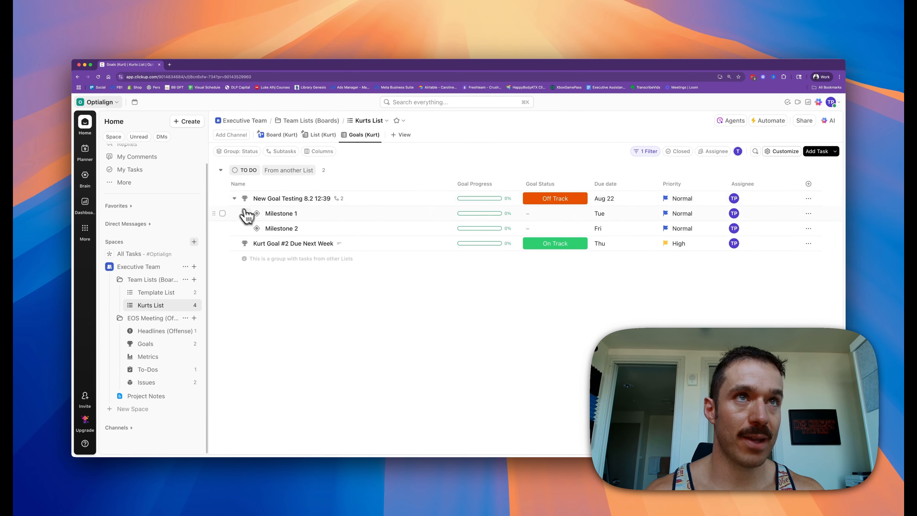
{"action": "left_click", "coordinate": [256, 213]}
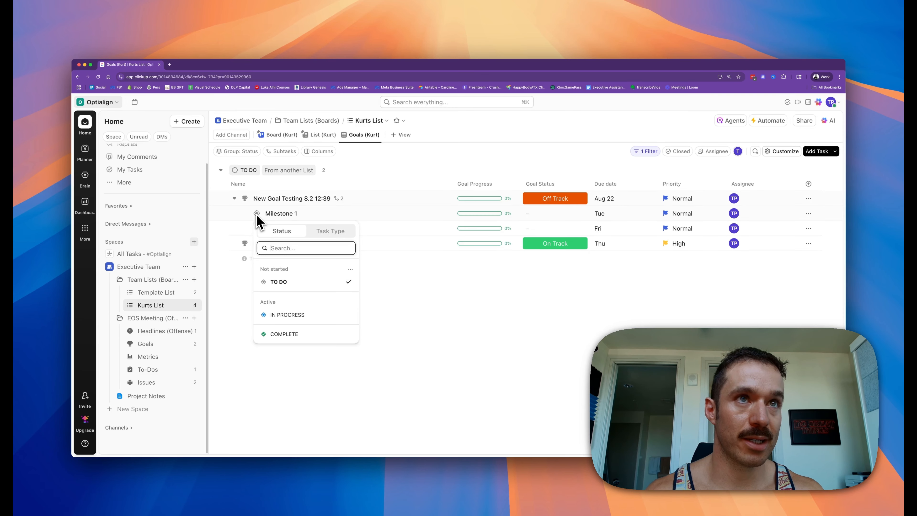
{"action": "left_click", "coordinate": [284, 334]}
Step: Open the New Goal Testing 8.2 12:39 goal in Kurts List to review its progress and subtasks
{"action": "left_click", "coordinate": [235, 199]}
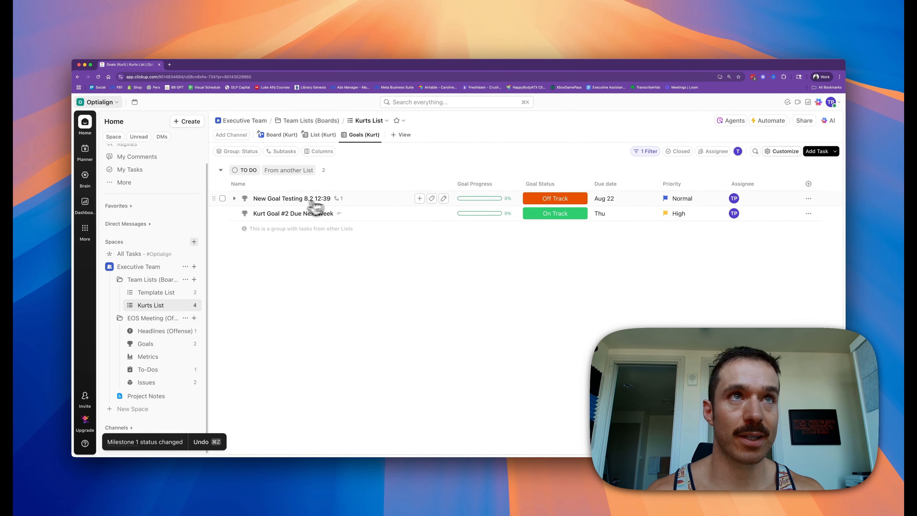
{"action": "left_click", "coordinate": [234, 198]}
{"action": "left_click", "coordinate": [235, 198]}
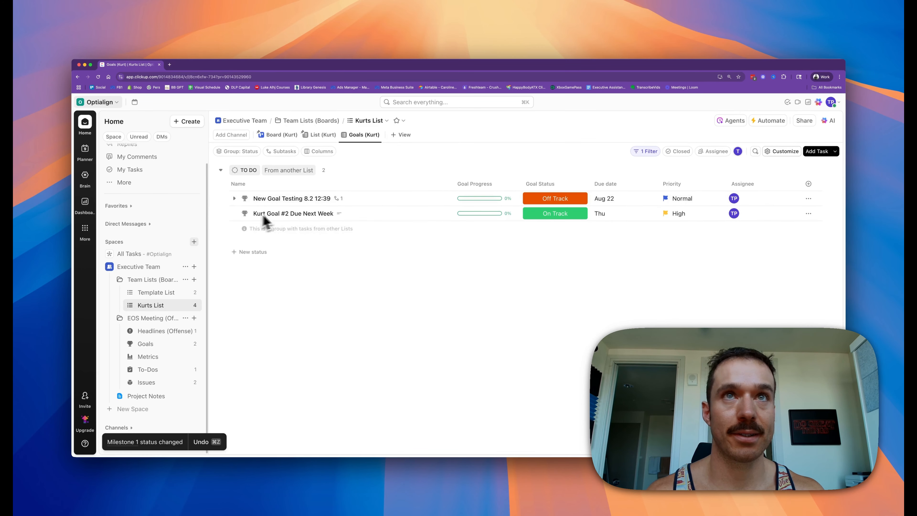
{"action": "left_click", "coordinate": [281, 199]}
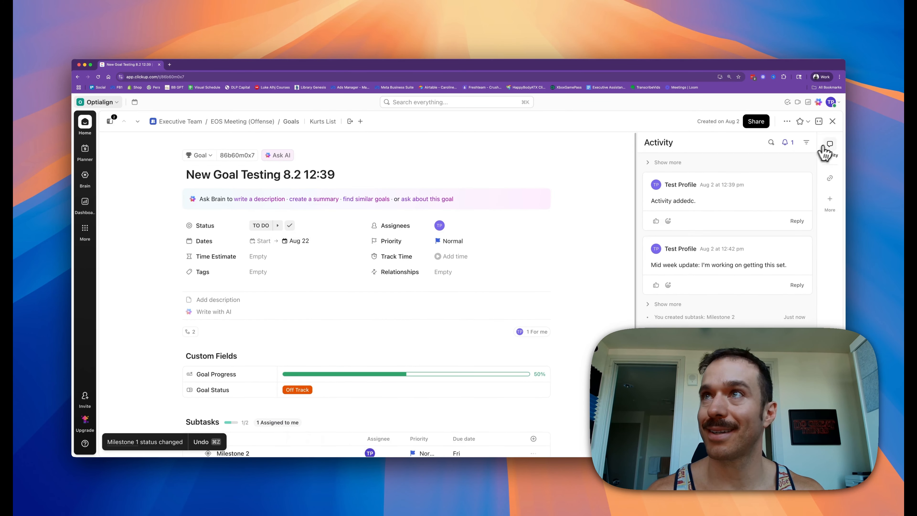
{"action": "left_click", "coordinate": [832, 122]}
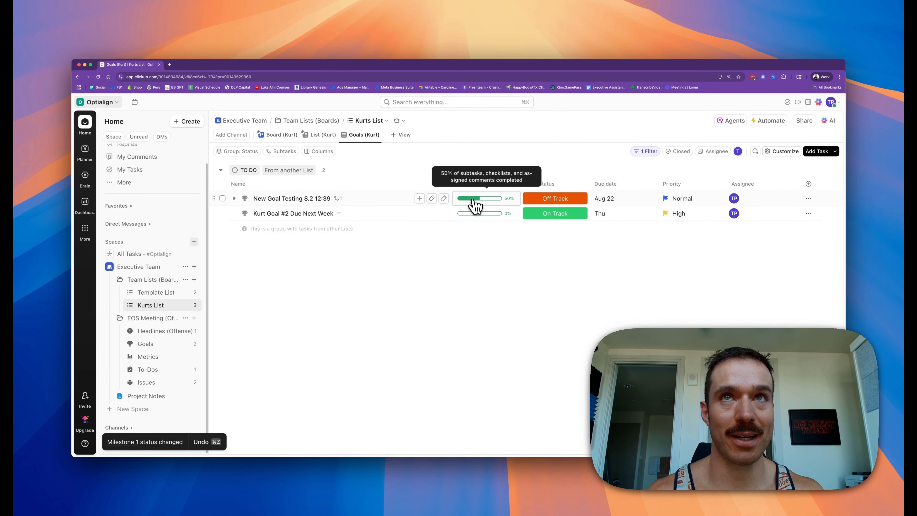
Step: Open the same goal from the EOS Meeting Goals list and review its subtasks and progress
{"action": "left_click", "coordinate": [158, 345]}
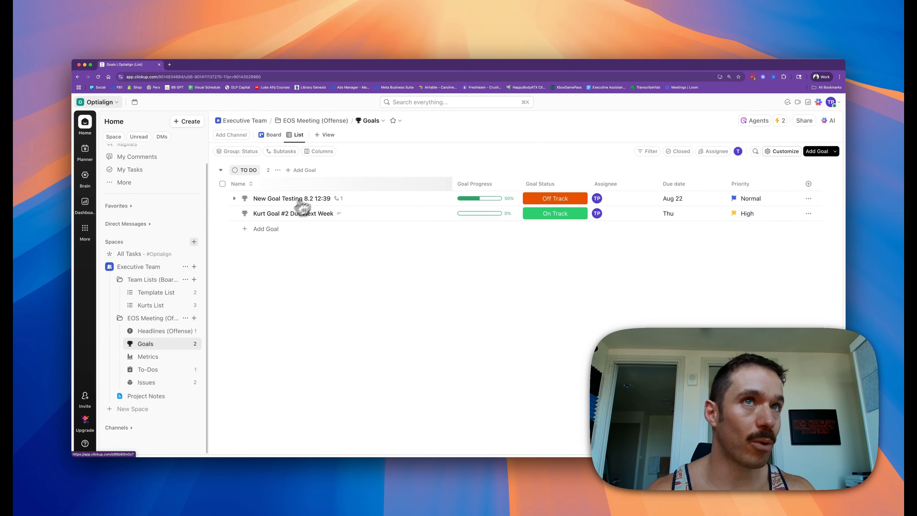
{"action": "left_click", "coordinate": [234, 199]}
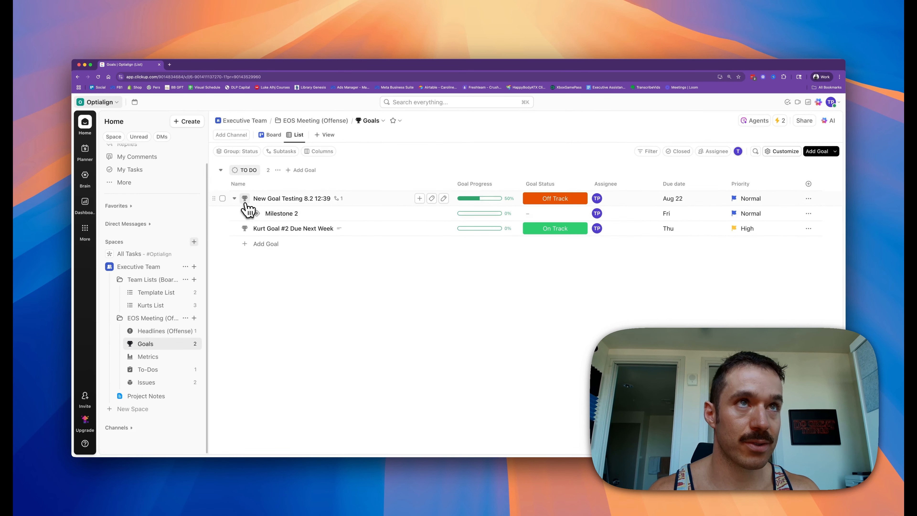
{"action": "left_click", "coordinate": [274, 200]}
{"action": "scroll", "coordinate": [365, 265], "scroll_direction": "down", "scroll_amount": 5}
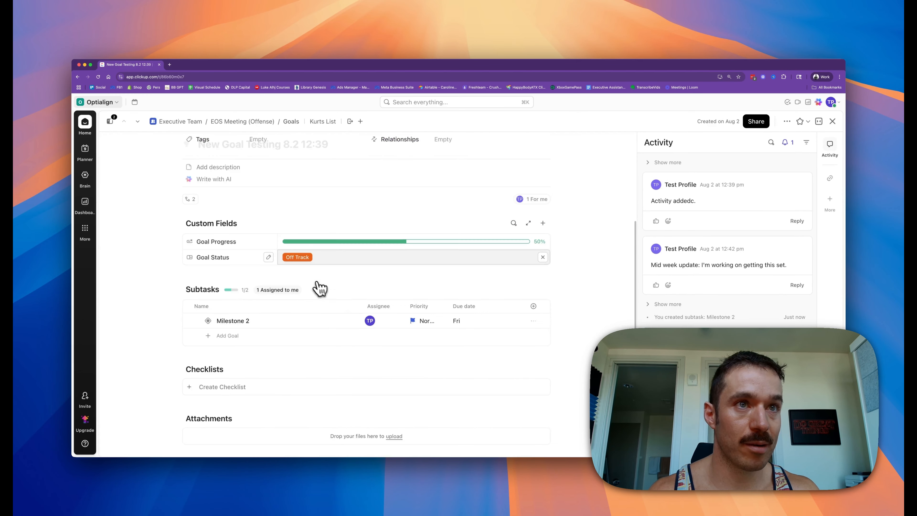
{"action": "left_click", "coordinate": [216, 326]}
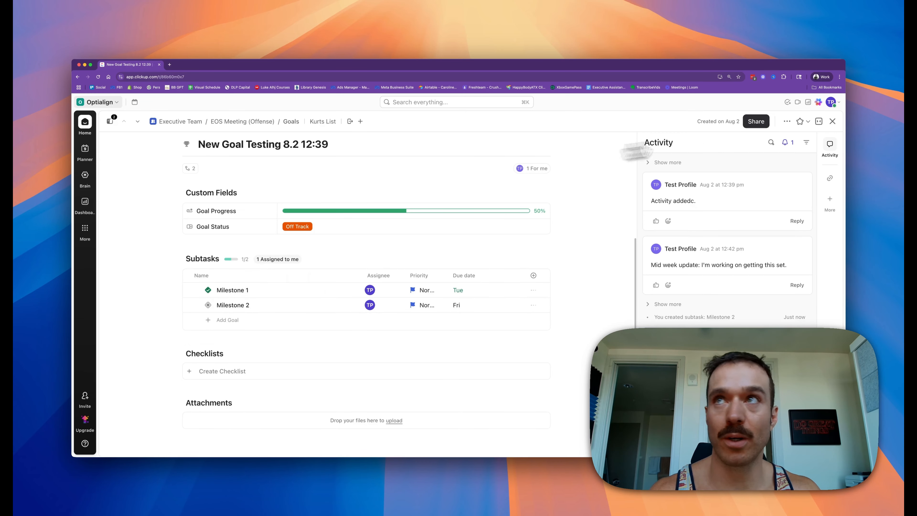
{"action": "left_click", "coordinate": [833, 121]}
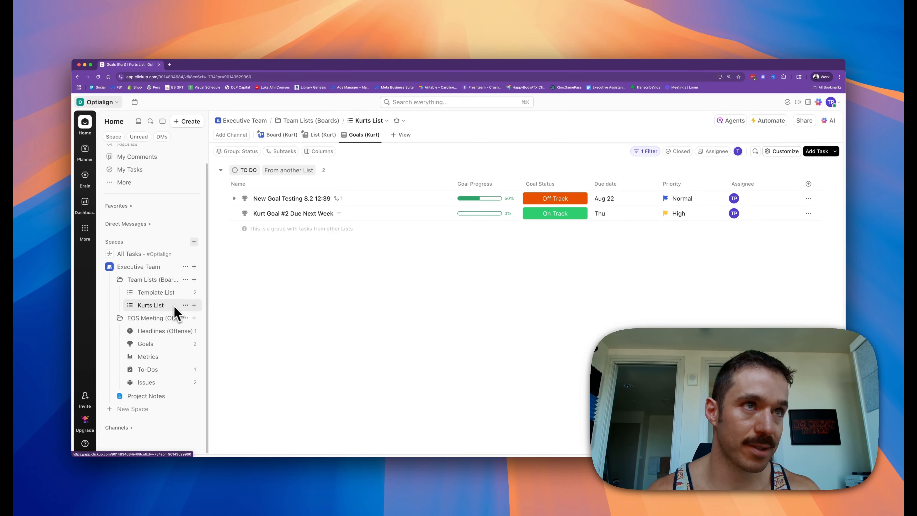
Step: Duplicate the Template List under Team Lists as a new list named Executive Admin and open it
{"action": "left_click", "coordinate": [185, 303]}
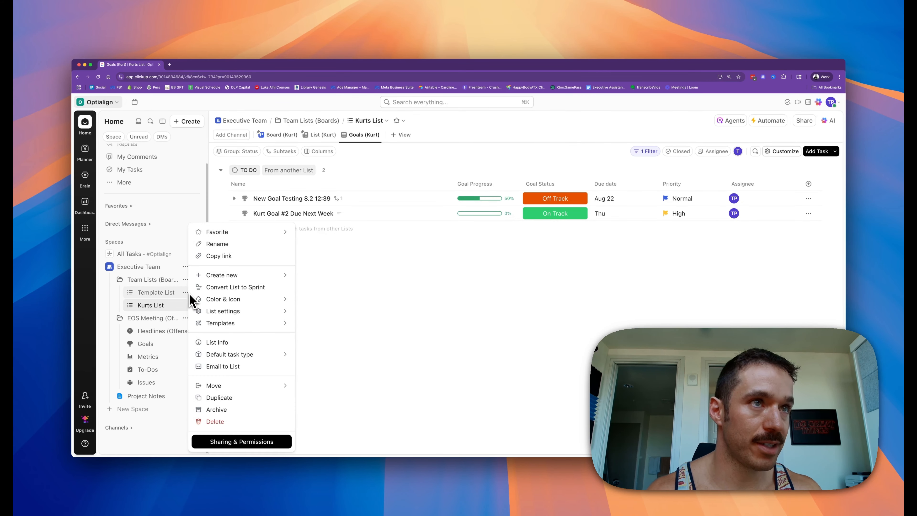
{"action": "left_click", "coordinate": [159, 295]}
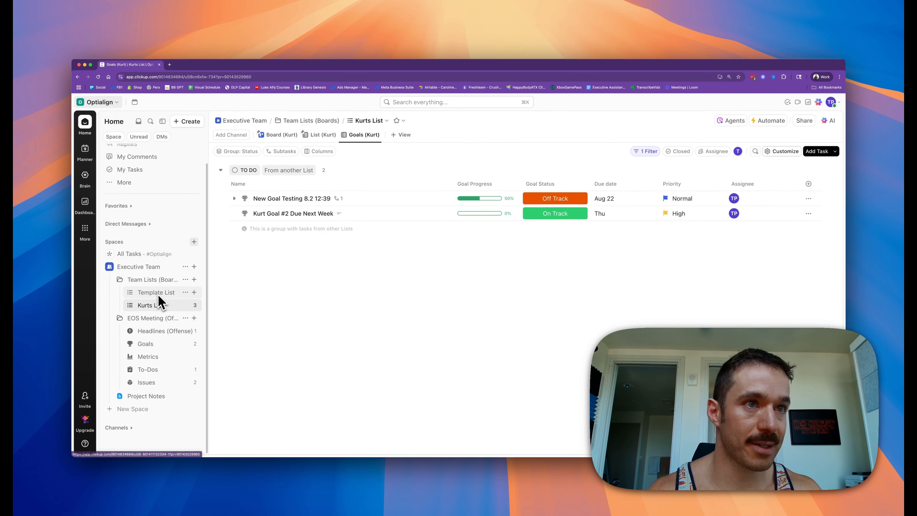
{"action": "left_click", "coordinate": [158, 294]}
{"action": "left_click", "coordinate": [186, 293]}
{"action": "left_click", "coordinate": [217, 388]}
{"action": "type", "text": "Executive Admin"}
{"action": "left_click", "coordinate": [520, 347]}
{"action": "left_click", "coordinate": [161, 318]}
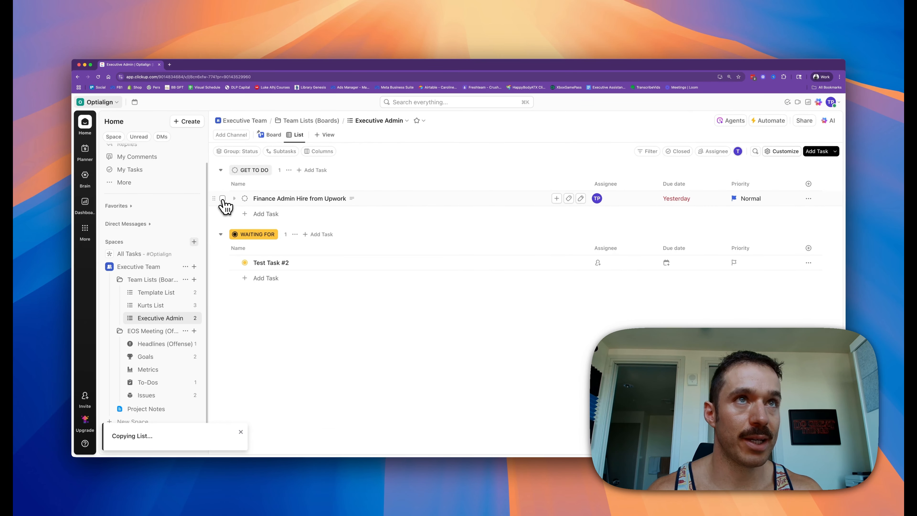
Step: Switch Executive Admin to Board view and mark both of its tasks complete
{"action": "left_click", "coordinate": [274, 138]}
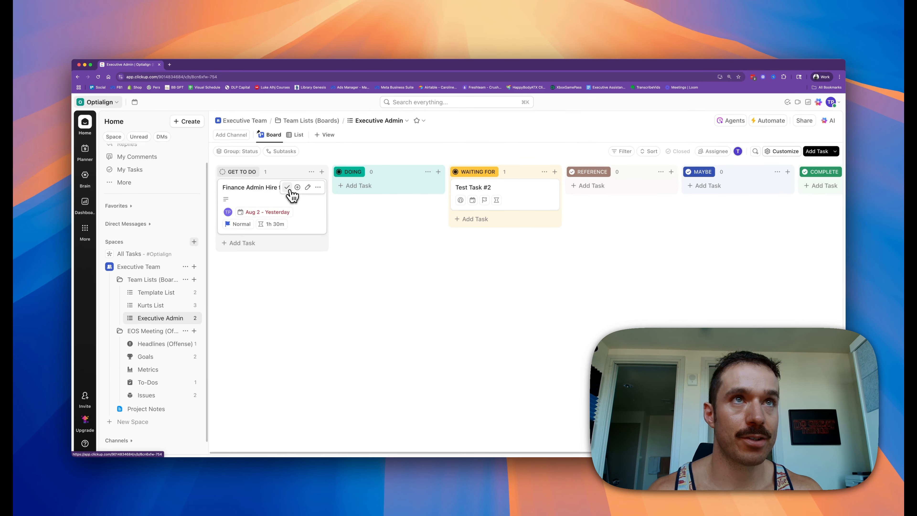
{"action": "left_click", "coordinate": [287, 187]}
{"action": "left_click", "coordinate": [520, 187]}
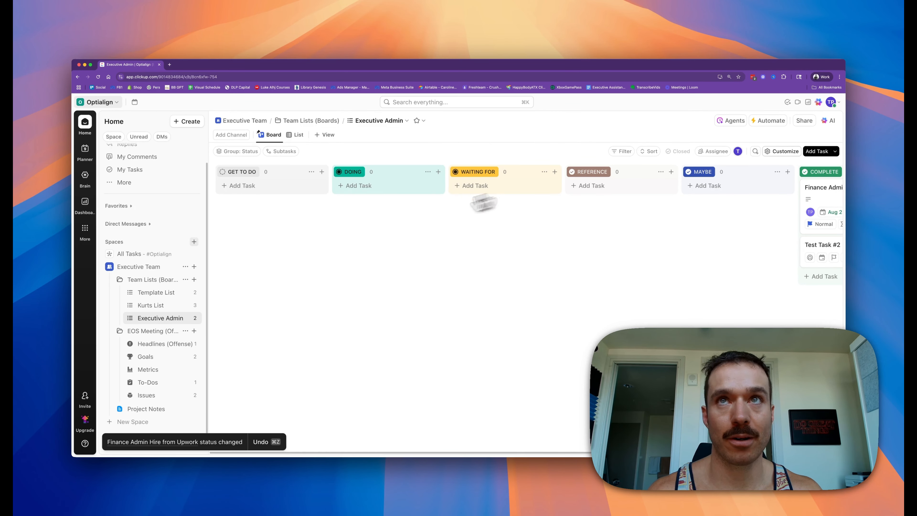
Step: Check the Kurts List board view
{"action": "left_click", "coordinate": [146, 306]}
{"action": "left_click", "coordinate": [283, 137]}
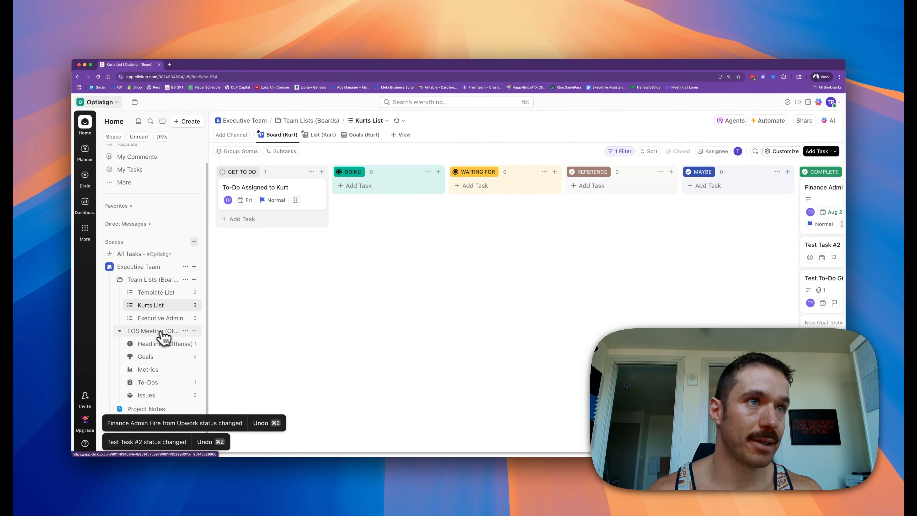
{"action": "left_click", "coordinate": [155, 318]}
Step: Open the Template List board and mark Test Task #2 complete
{"action": "left_click", "coordinate": [152, 294]}
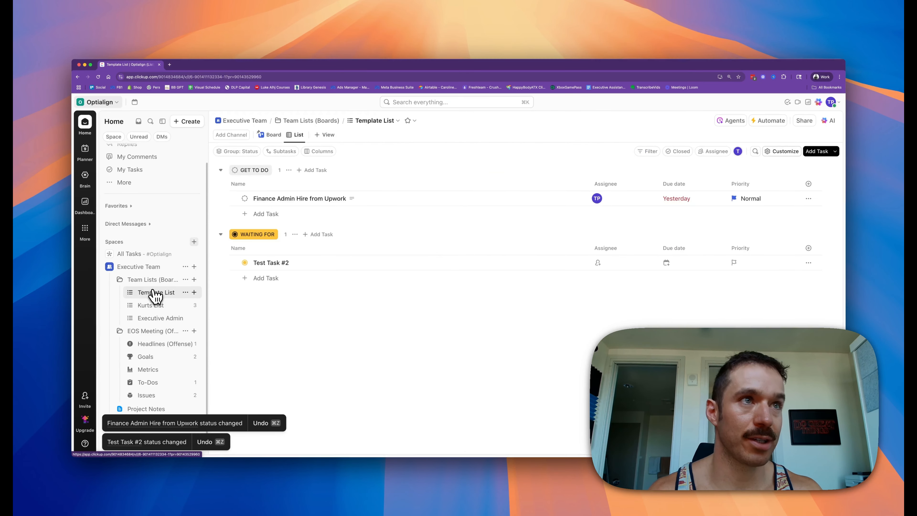
{"action": "left_click", "coordinate": [261, 140]}
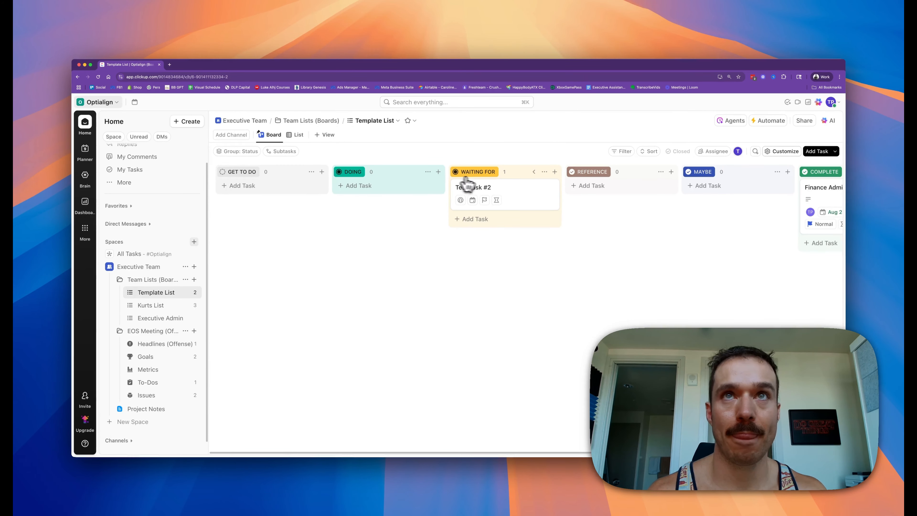
{"action": "left_click", "coordinate": [520, 187]}
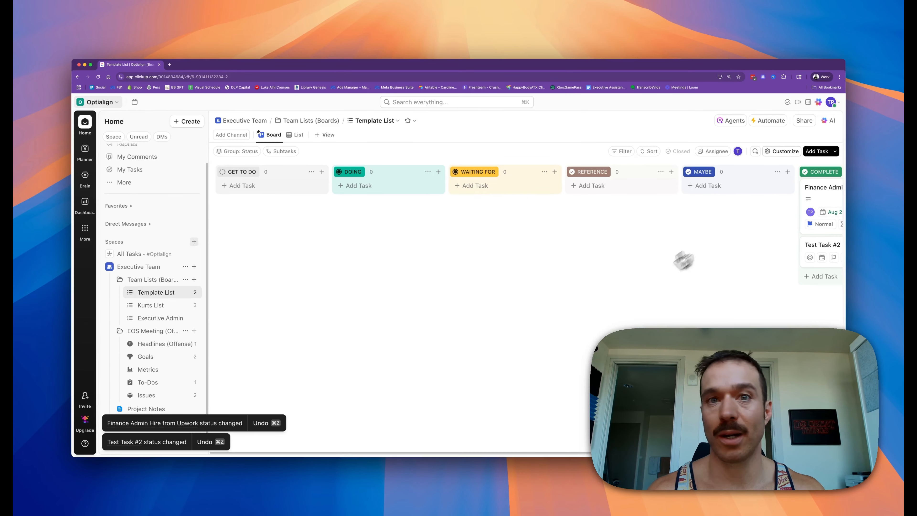
Step: Archive all tasks in the Template List's Complete column
{"action": "scroll", "coordinate": [439, 287], "scroll_direction": "right", "scroll_amount": 5}
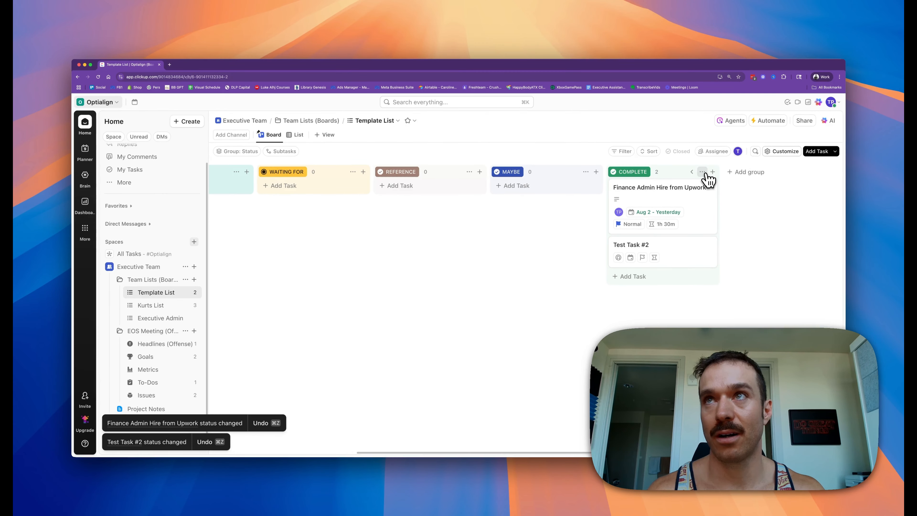
{"action": "left_click", "coordinate": [703, 172]}
{"action": "left_click", "coordinate": [724, 217]}
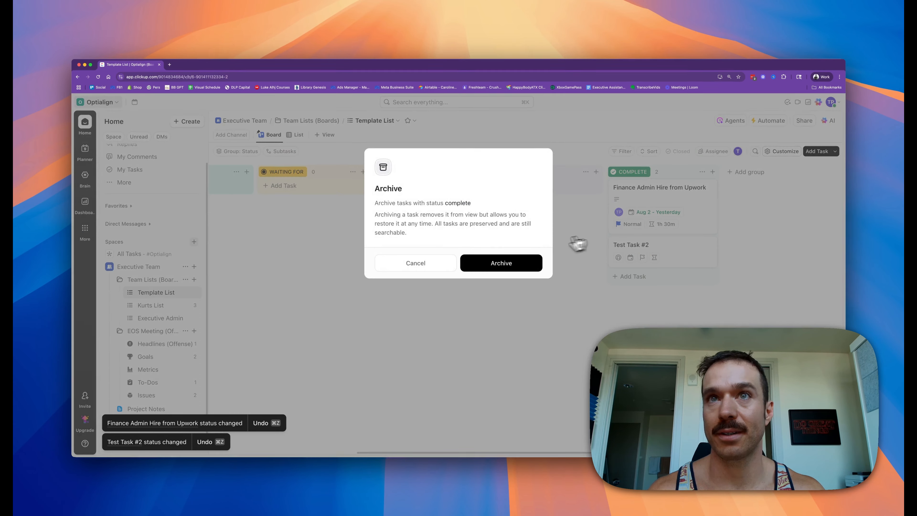
{"action": "left_click", "coordinate": [522, 264]}
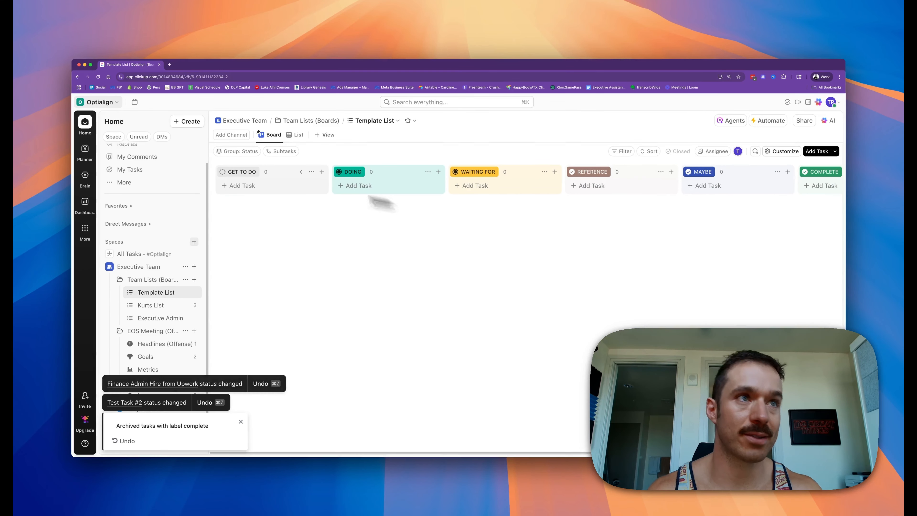
Step: Archive all tasks in the Executive Admin board's Complete column
{"action": "left_click", "coordinate": [157, 318]}
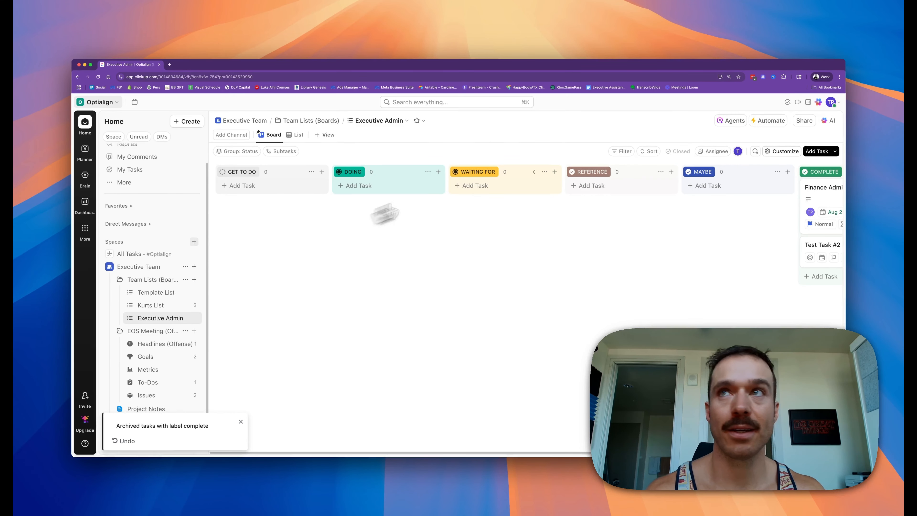
{"action": "scroll", "coordinate": [634, 226], "scroll_direction": "right", "scroll_amount": 5}
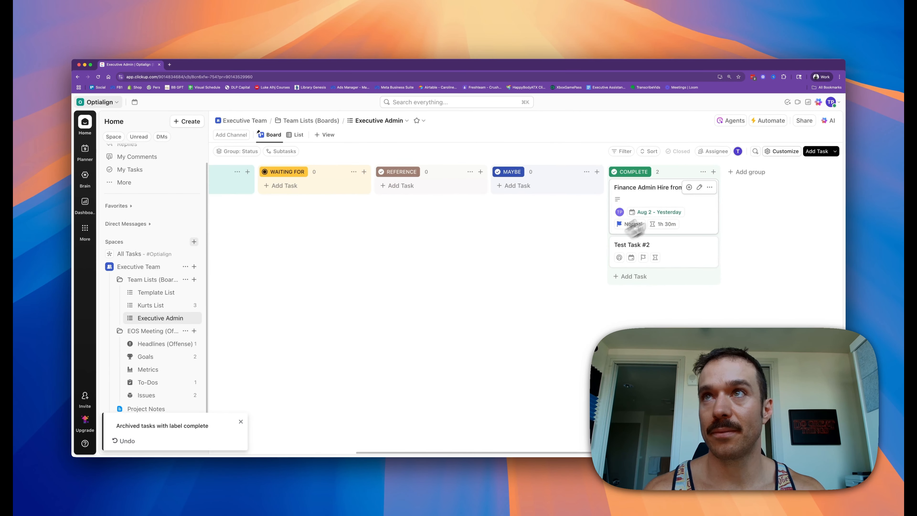
{"action": "left_click", "coordinate": [703, 171]}
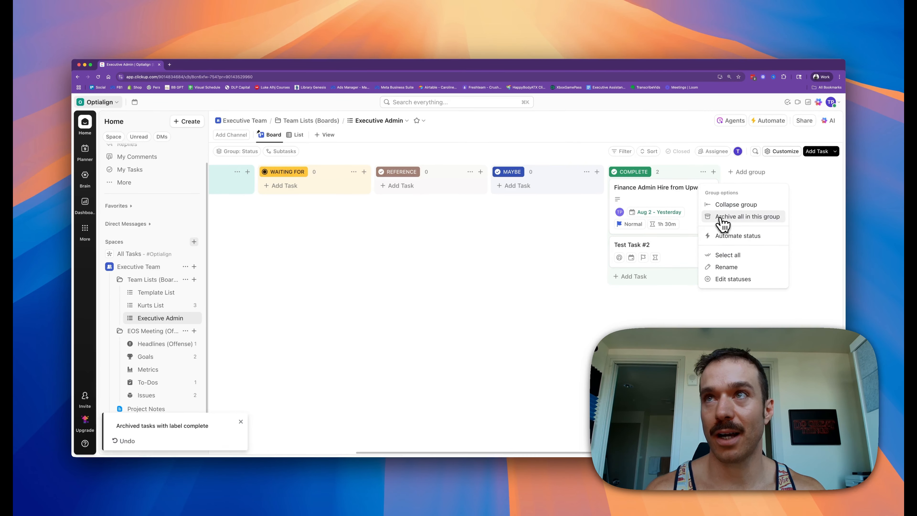
{"action": "left_click", "coordinate": [736, 217]}
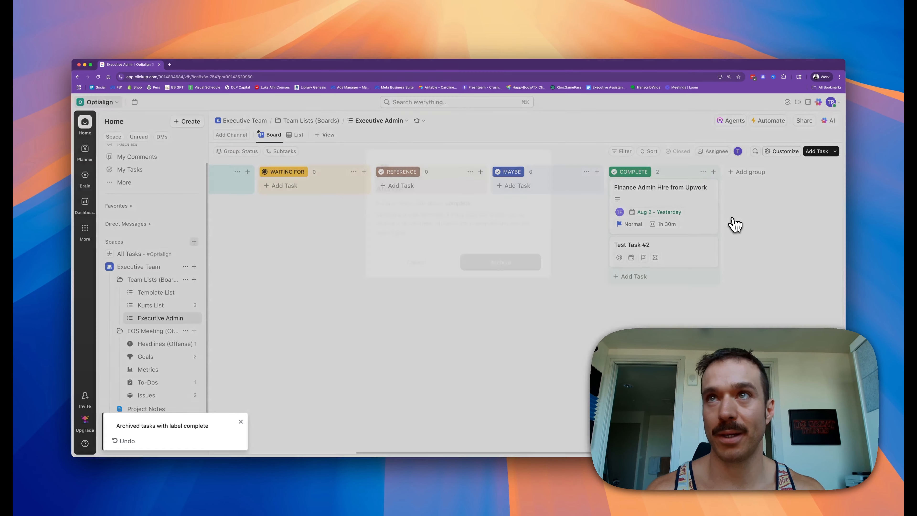
{"action": "left_click", "coordinate": [489, 266]}
Step: Rename the Executive Admin list to Donnas List
{"action": "scroll", "coordinate": [349, 305], "scroll_direction": "left", "scroll_amount": 5}
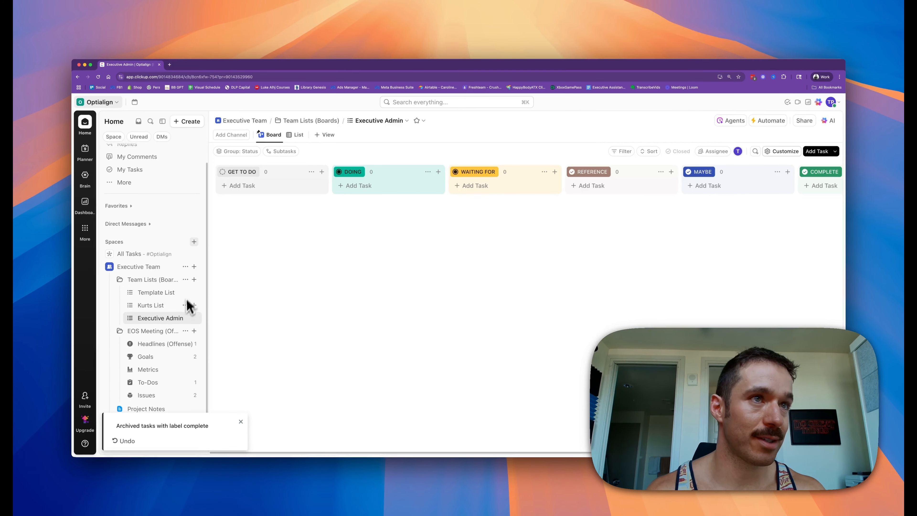
{"action": "left_click", "coordinate": [185, 318]}
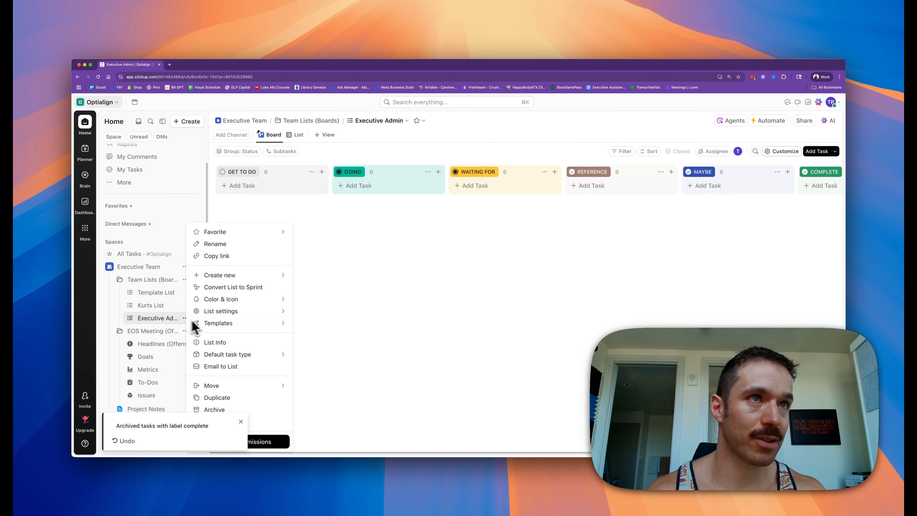
{"action": "left_click", "coordinate": [227, 246]}
{"action": "type", "text": "Donnas List"}
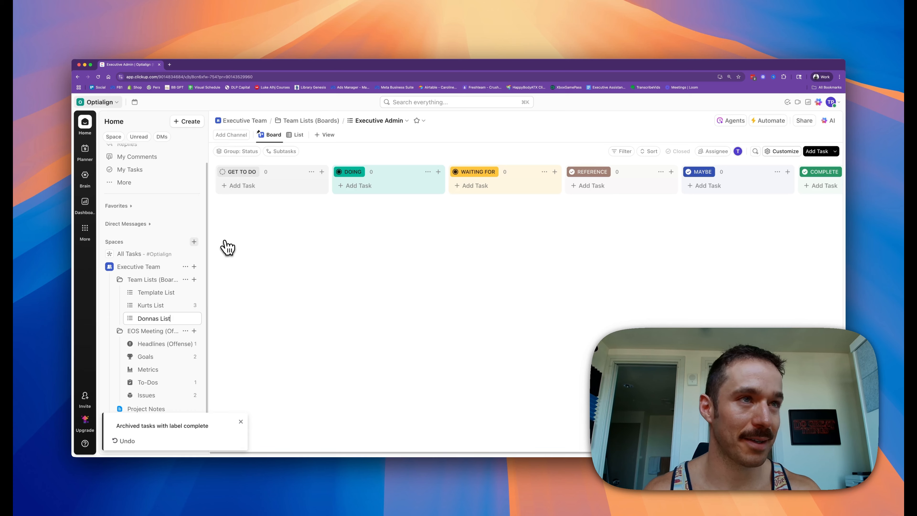
{"action": "key", "text": "Return"}
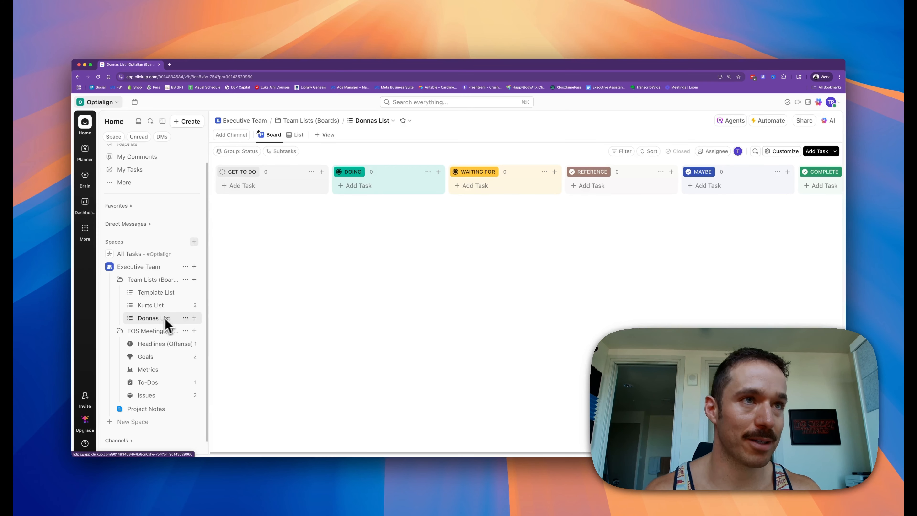
Step: Compare the Template List with Kurts List and open Kurts List's Goals (Kurt) view
{"action": "scroll", "coordinate": [155, 369], "scroll_direction": "down", "scroll_amount": 1}
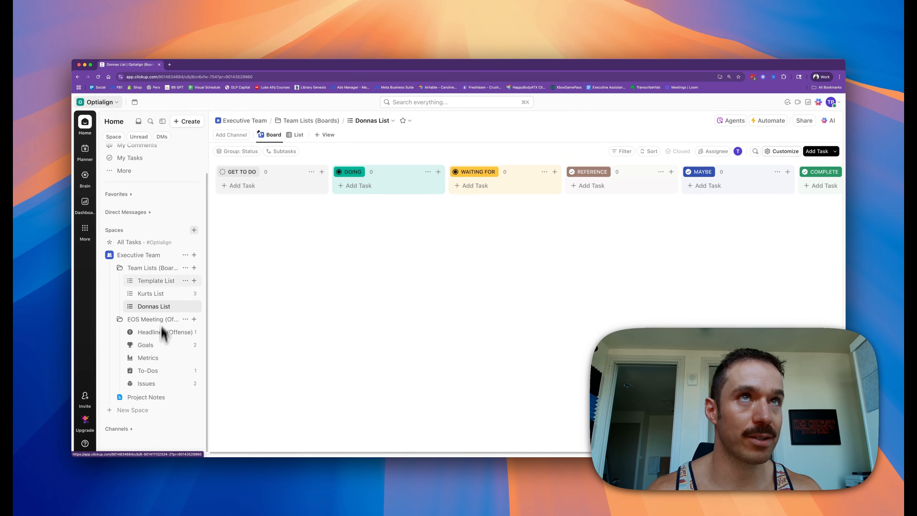
{"action": "left_click", "coordinate": [152, 295]}
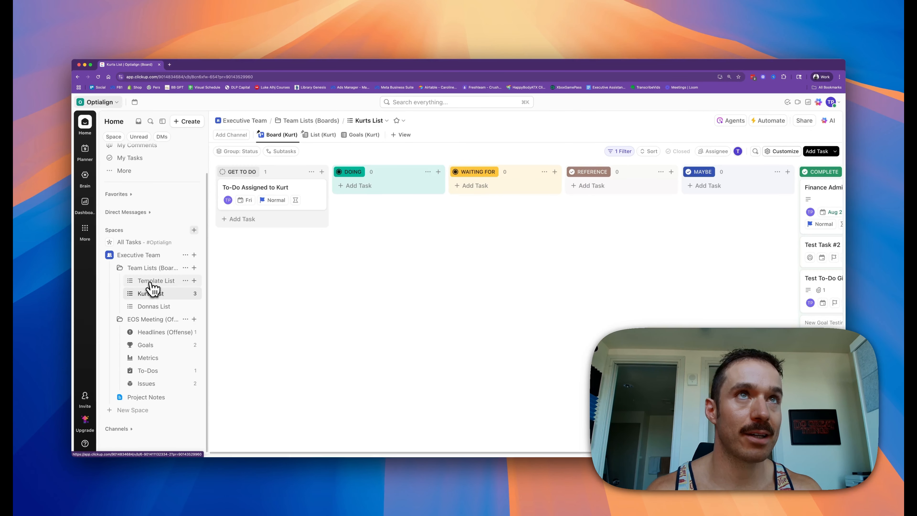
{"action": "left_click", "coordinate": [151, 283]}
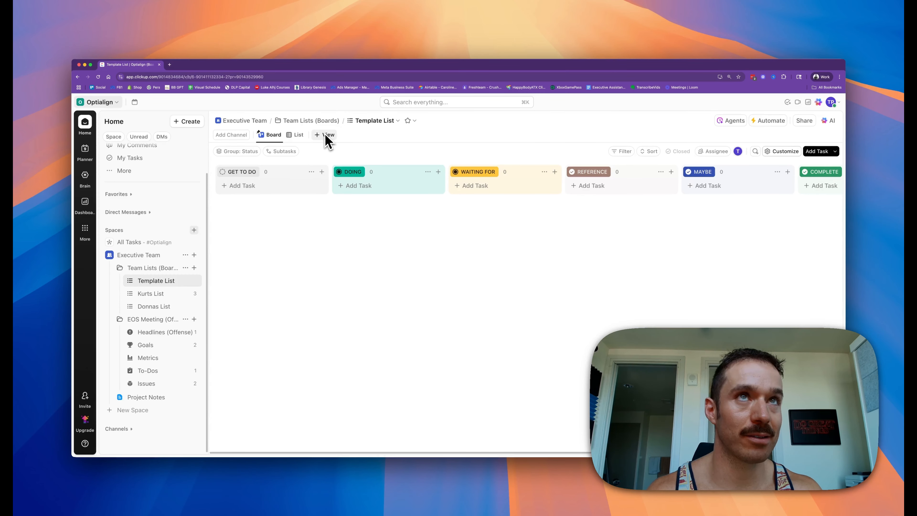
{"action": "left_click", "coordinate": [182, 293]}
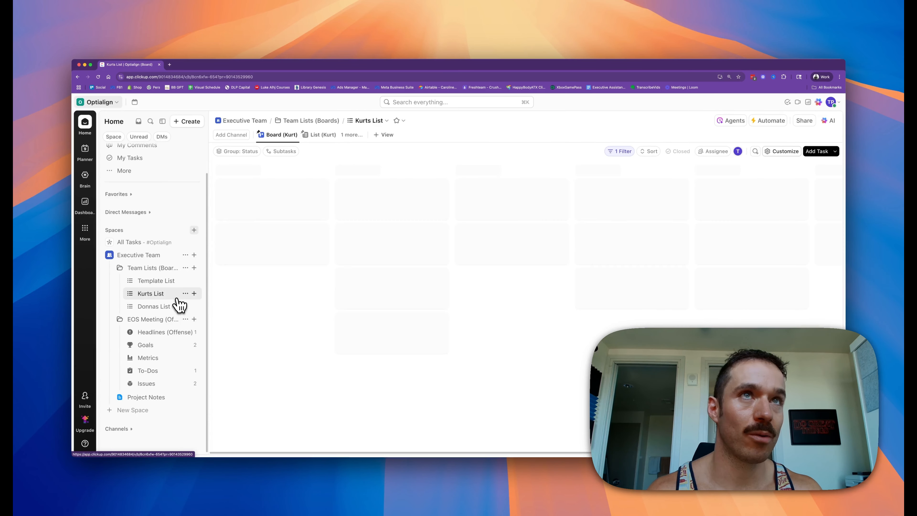
{"action": "left_click", "coordinate": [364, 136]}
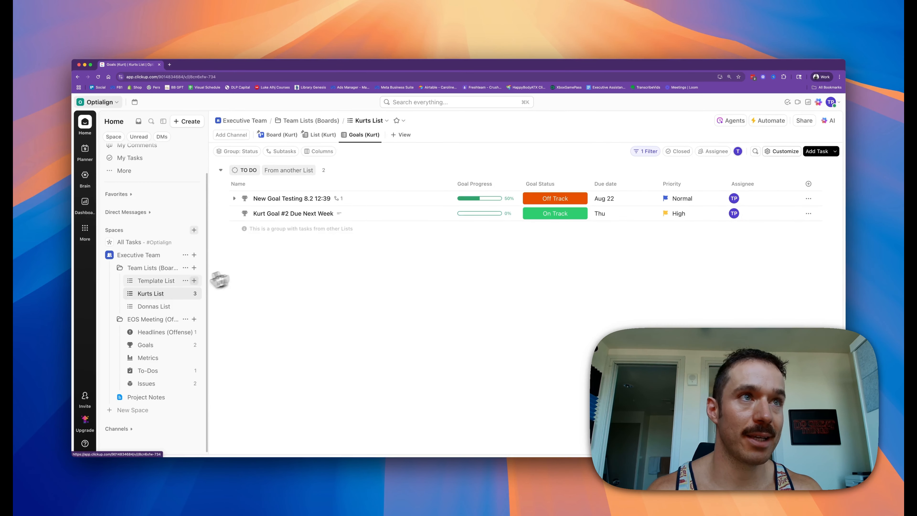
Step: Add a new List view named Goals to the Template List
{"action": "left_click", "coordinate": [167, 283]}
{"action": "left_click", "coordinate": [327, 134]}
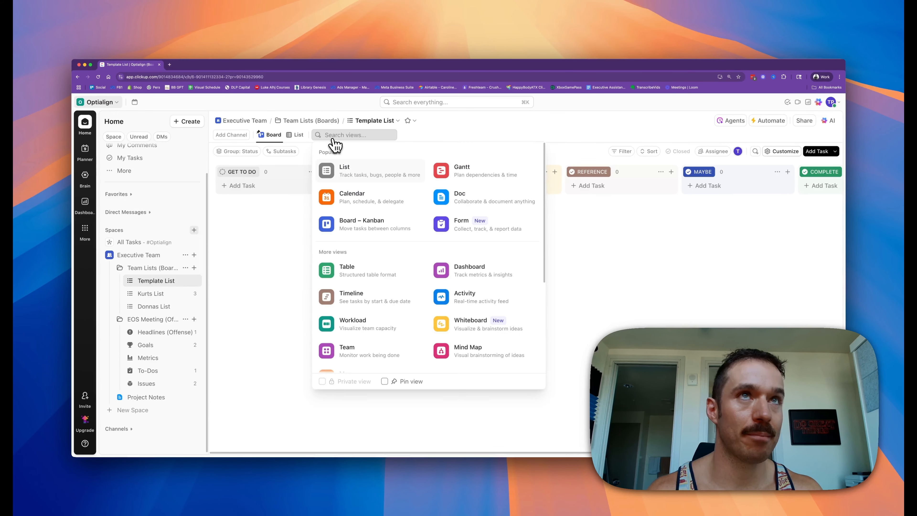
{"action": "left_click", "coordinate": [355, 177]}
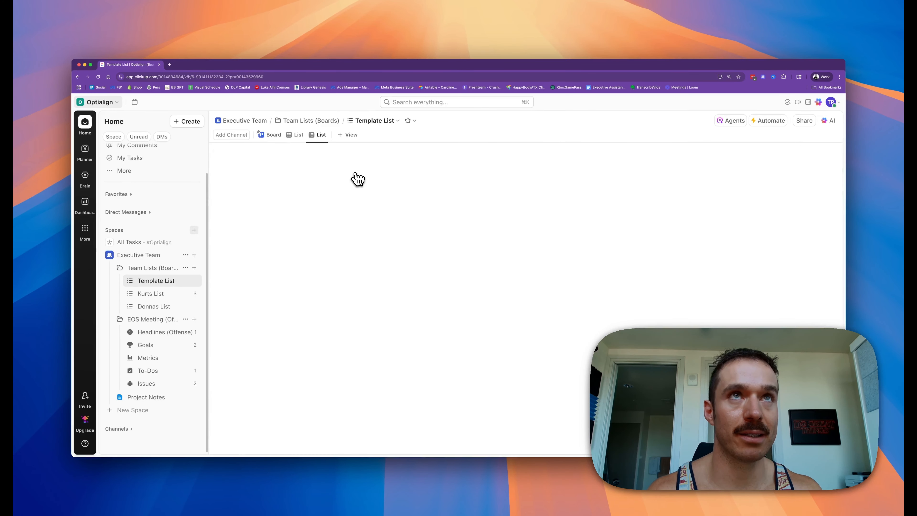
{"action": "right_click", "coordinate": [321, 134]}
{"action": "left_click", "coordinate": [336, 168]}
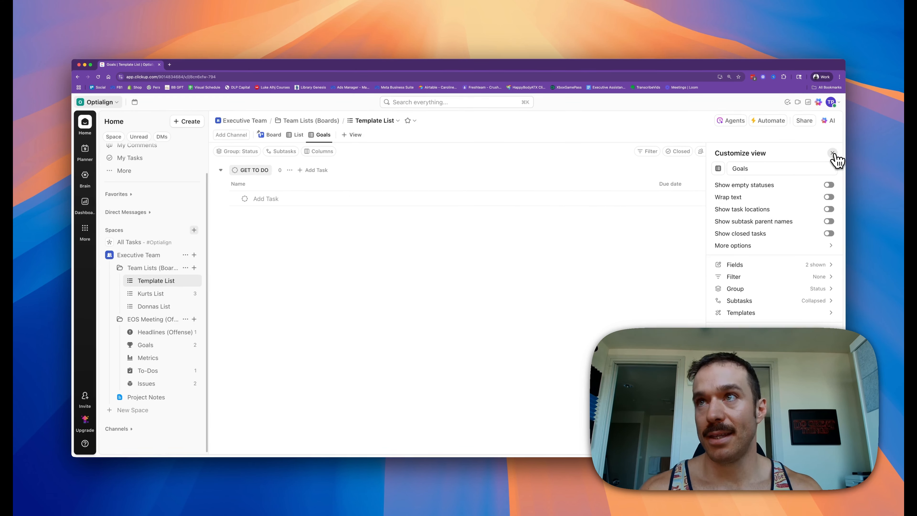
{"action": "left_click", "coordinate": [674, 253]}
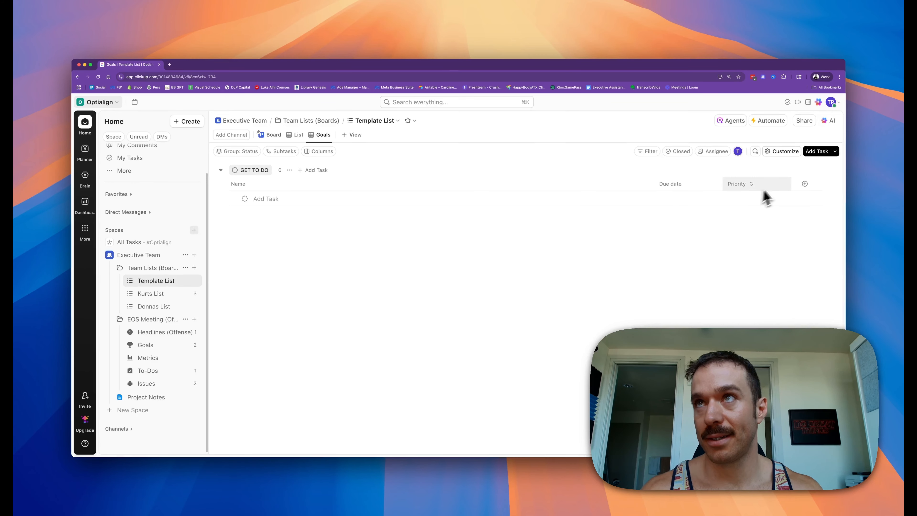
Step: Add the Goal Status and Goal Progress fields as columns in the Template List's Goals view
{"action": "left_click", "coordinate": [171, 294]}
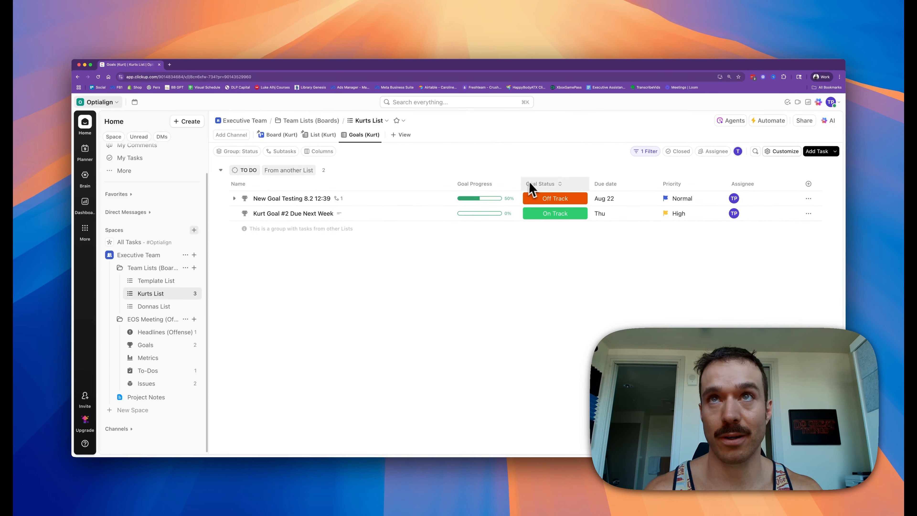
{"action": "left_click", "coordinate": [173, 281]}
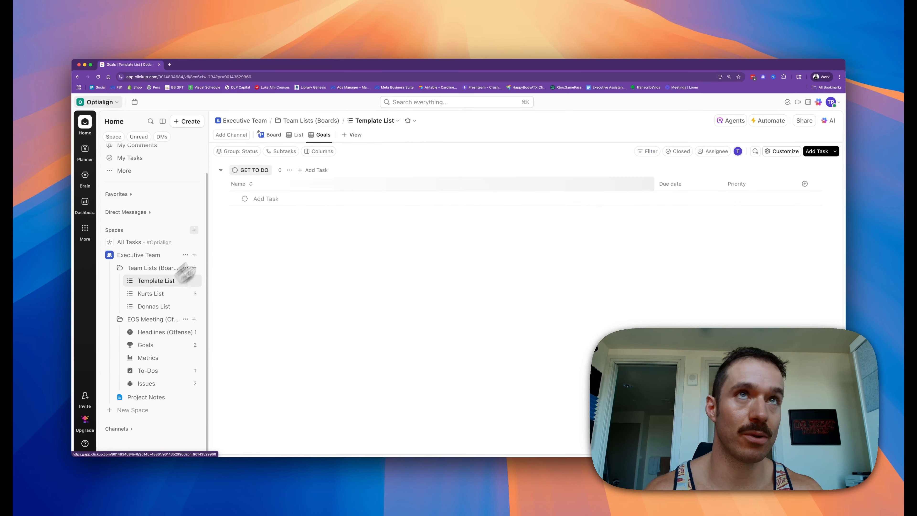
{"action": "left_click", "coordinate": [805, 184]}
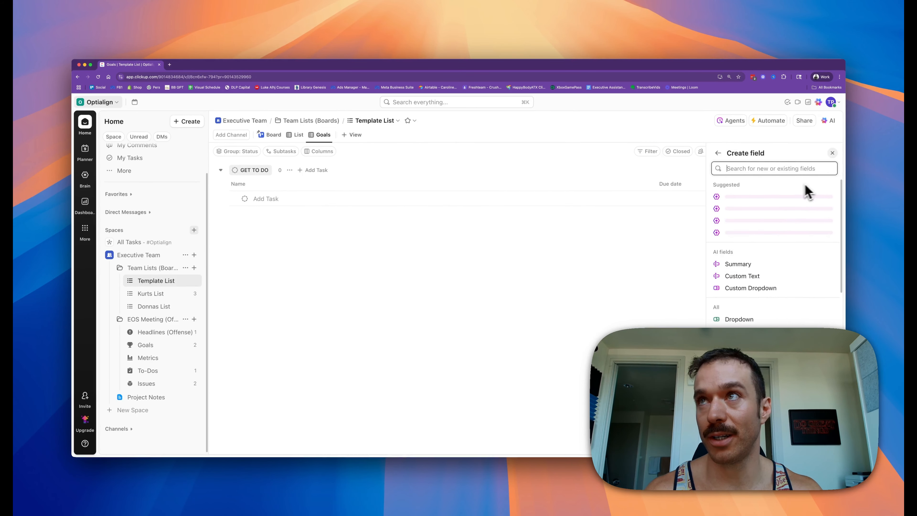
{"action": "type", "text": "statu"}
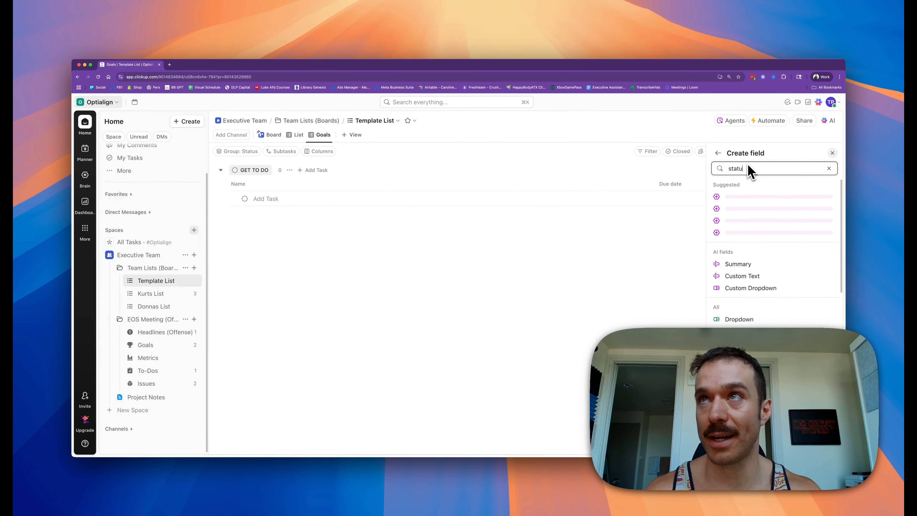
{"action": "type", "text": "s"}
{"action": "left_click", "coordinate": [829, 229]}
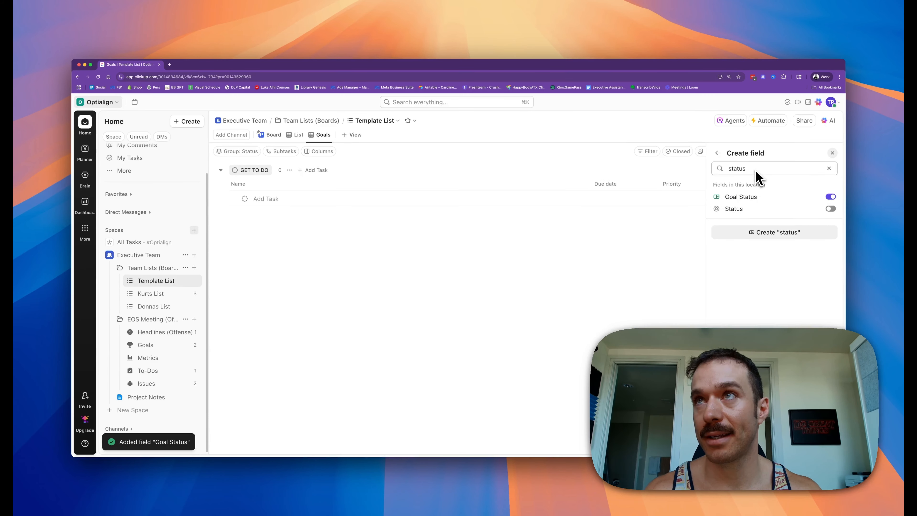
{"action": "left_click_drag", "start_coordinate": [748, 169], "coordinate": [726, 167]}
{"action": "type", "text": "progress"}
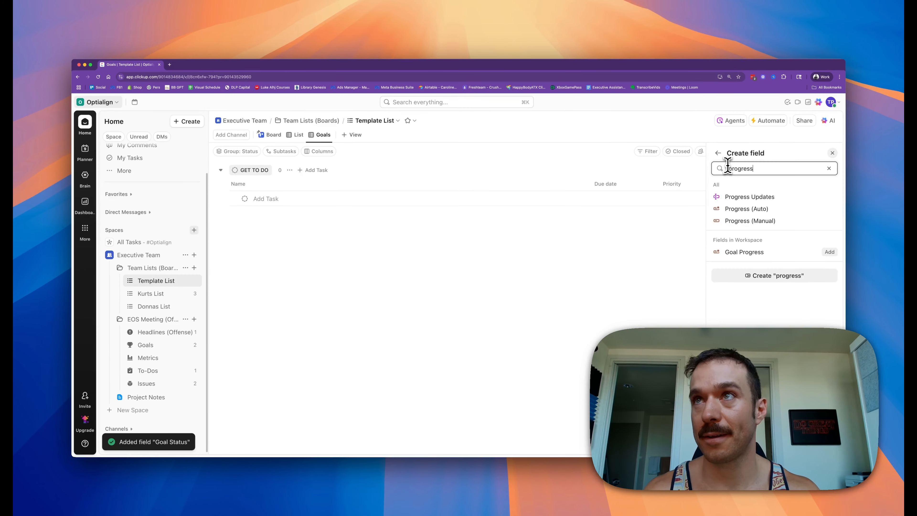
{"action": "left_click", "coordinate": [831, 252]}
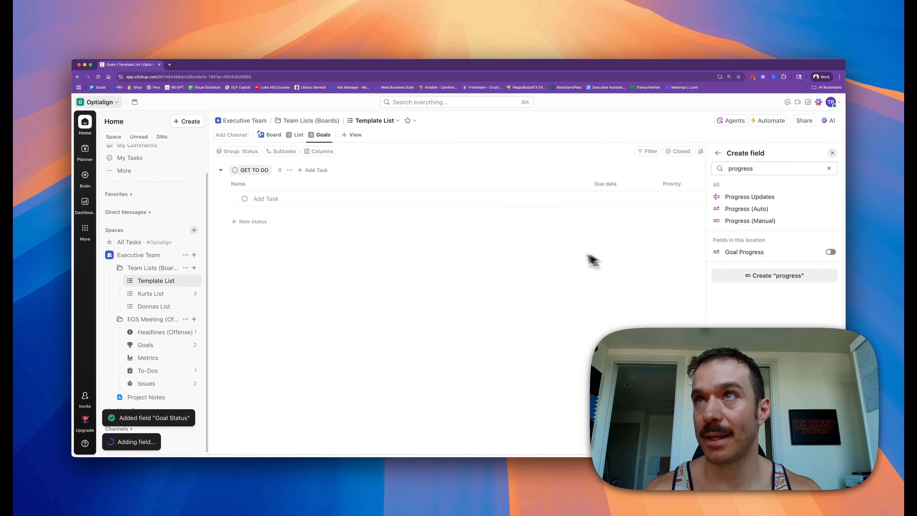
{"action": "left_click", "coordinate": [570, 259]}
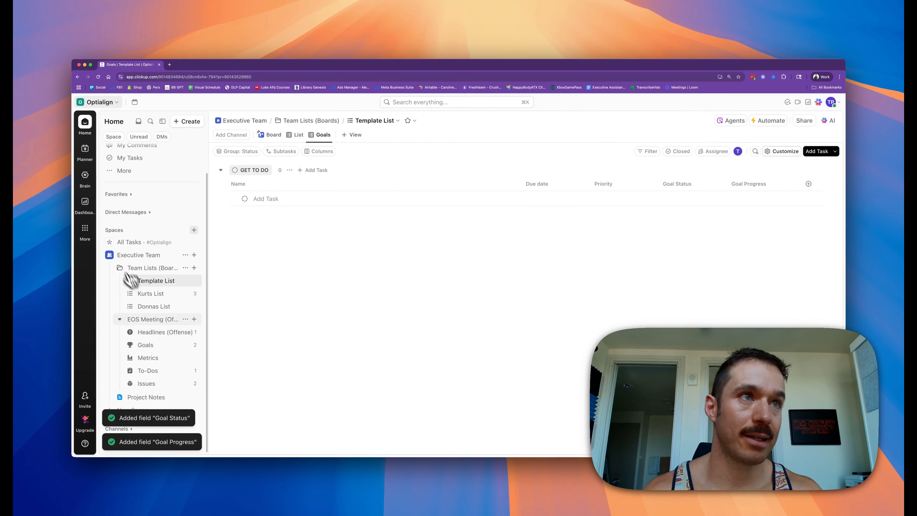
Step: Reorder the Goals view columns so Goal Progress and Goal Status come before Due date and Priority
{"action": "left_click", "coordinate": [151, 294]}
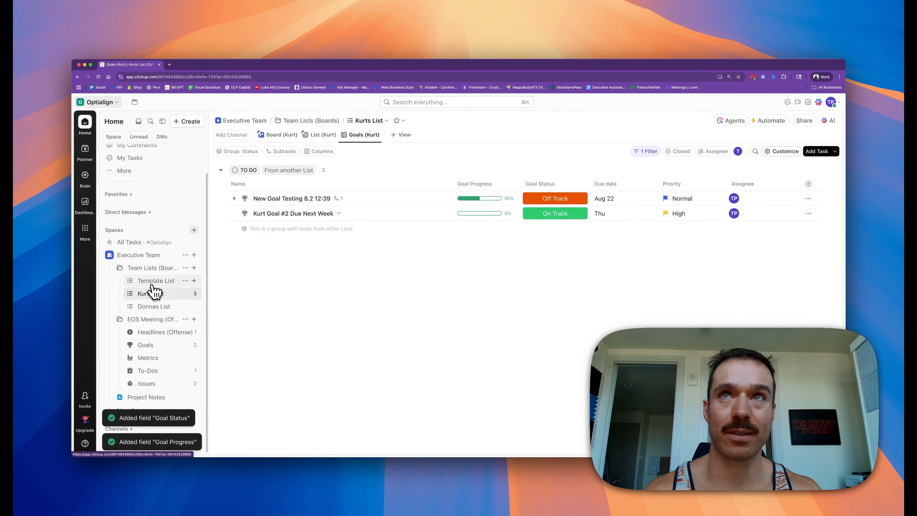
{"action": "left_click", "coordinate": [151, 283]}
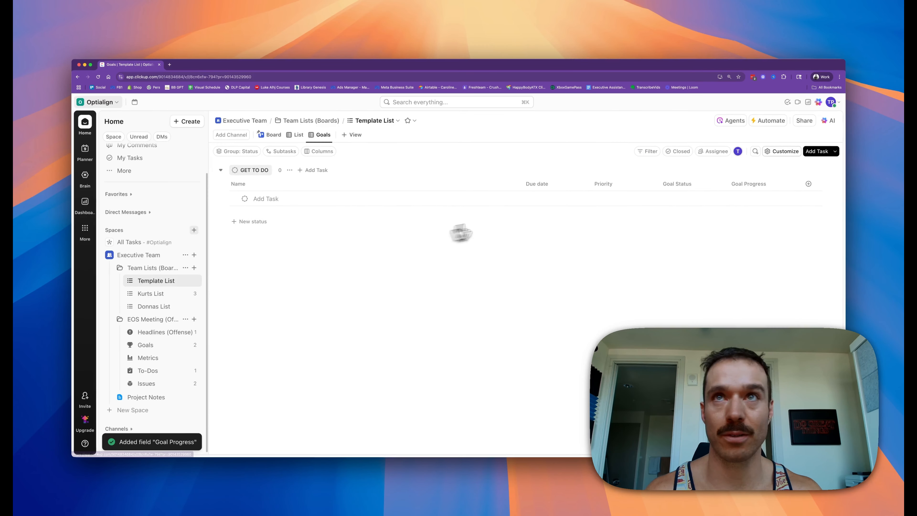
{"action": "left_click_drag", "start_coordinate": [742, 195], "coordinate": [517, 184]}
{"action": "left_click_drag", "start_coordinate": [739, 189], "coordinate": [606, 194]}
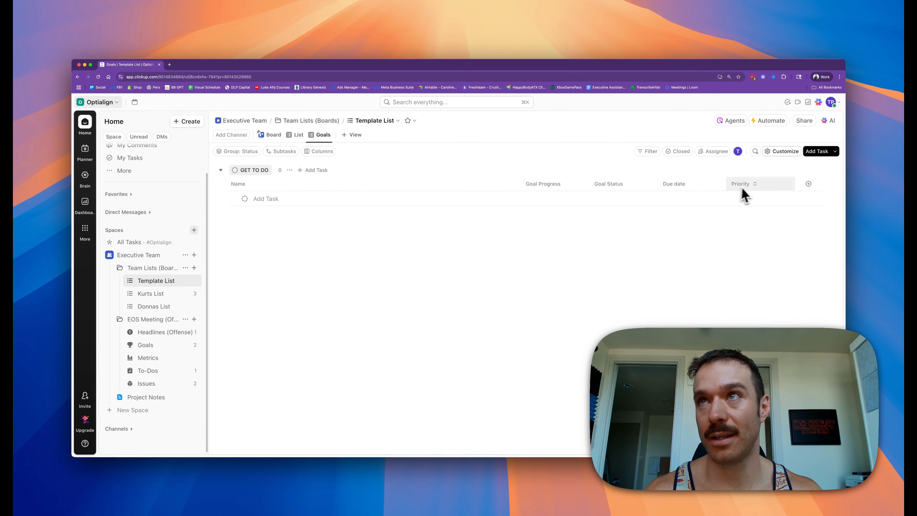
Step: Delete Donnas List
{"action": "left_click", "coordinate": [154, 307]}
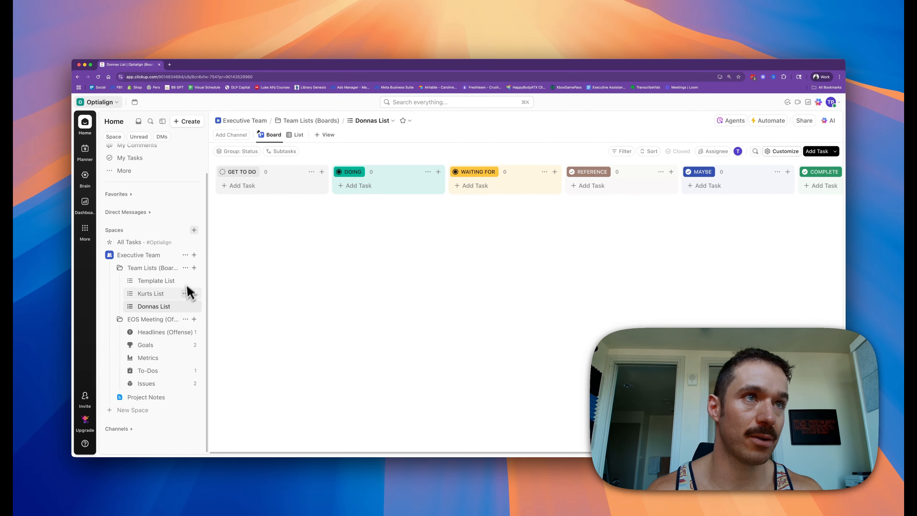
{"action": "left_click", "coordinate": [185, 307]}
{"action": "left_click", "coordinate": [249, 423]}
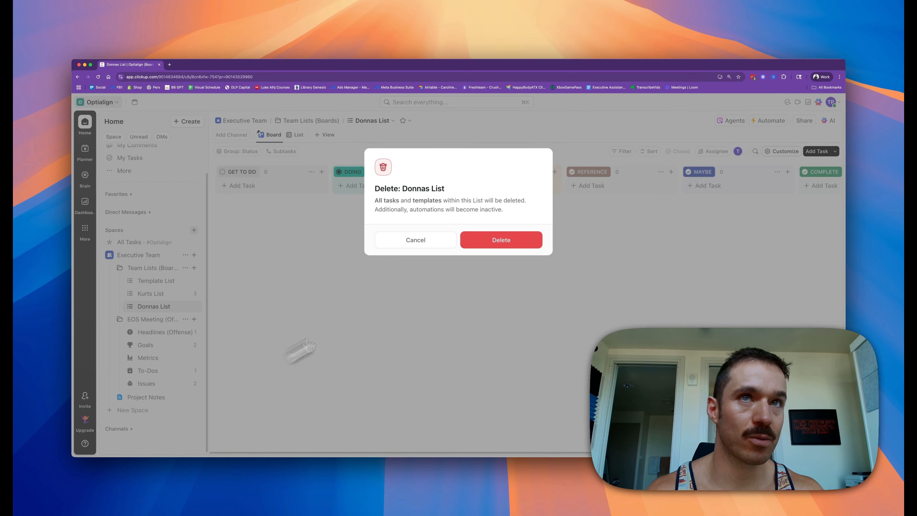
{"action": "left_click", "coordinate": [501, 240]}
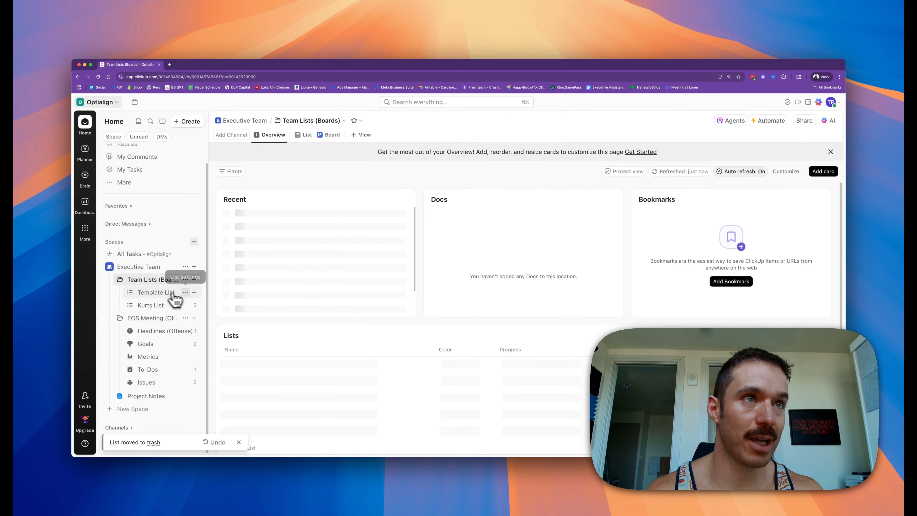
Step: Duplicate the Template List as a new list named Donnas List in Team Lists
{"action": "left_click", "coordinate": [161, 295]}
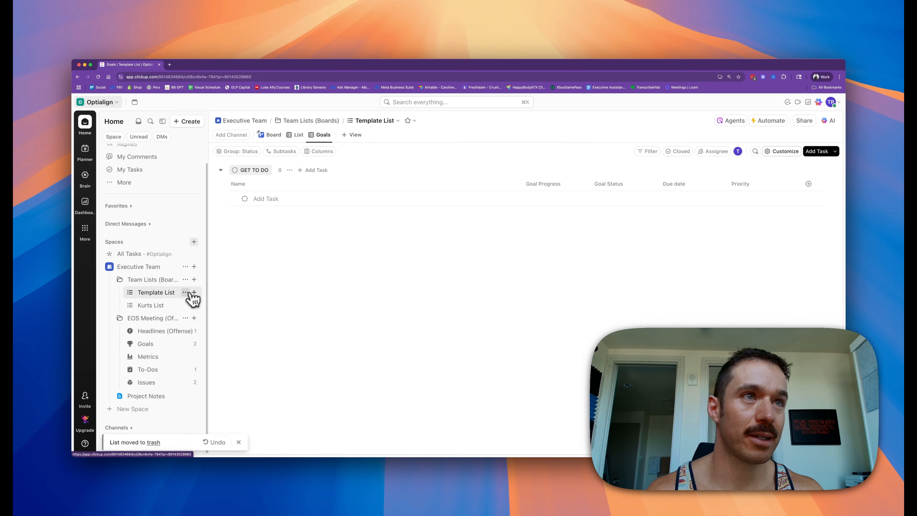
{"action": "left_click", "coordinate": [186, 293]}
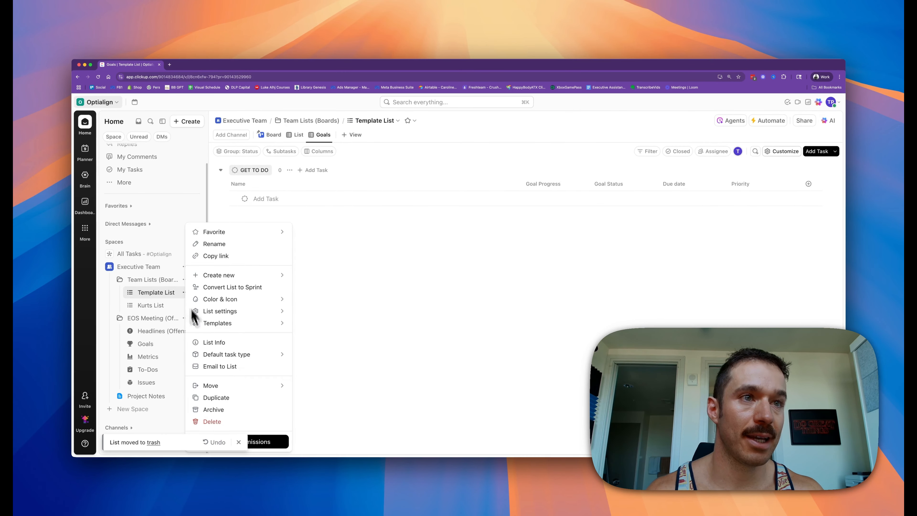
{"action": "left_click", "coordinate": [216, 398]}
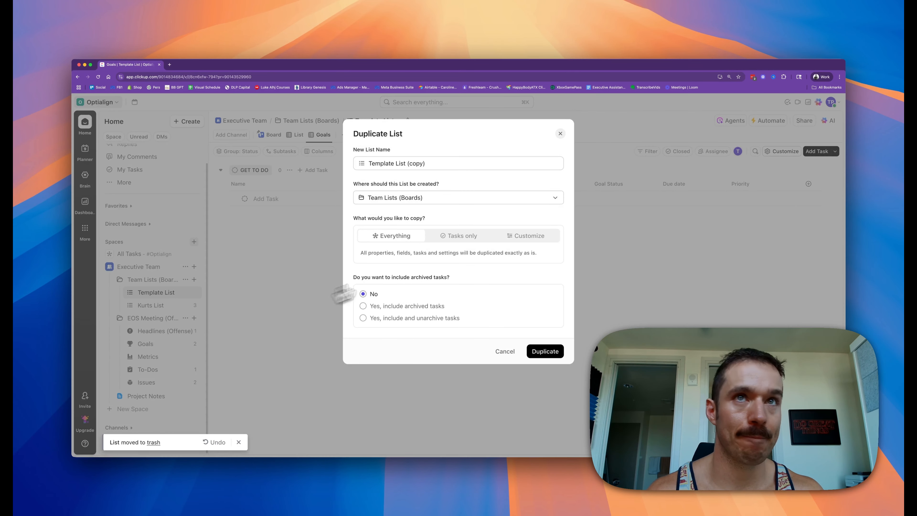
{"action": "type", "text": "Donnas List"}
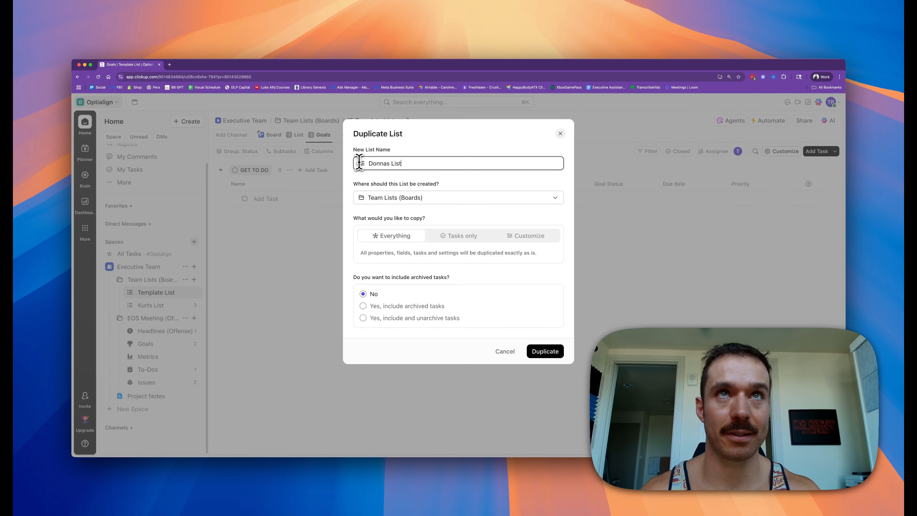
{"action": "left_click", "coordinate": [549, 354]}
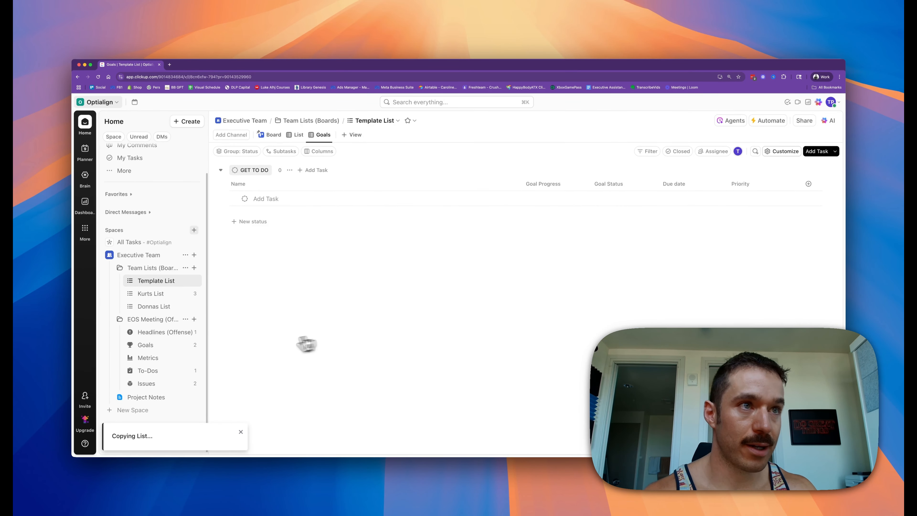
Step: Browse the List, Board and Goals views of Donnas List, Kurts List and Template List to compare them
{"action": "left_click", "coordinate": [155, 306]}
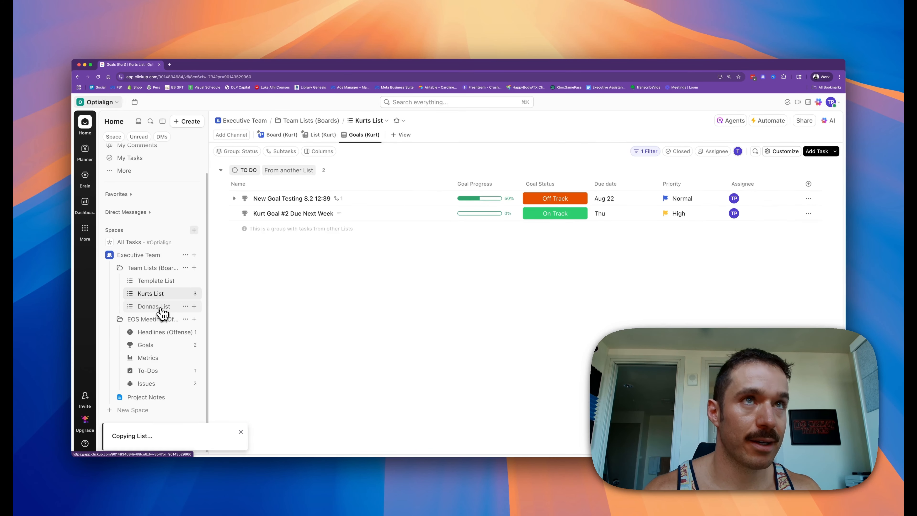
{"action": "left_click", "coordinate": [296, 141]}
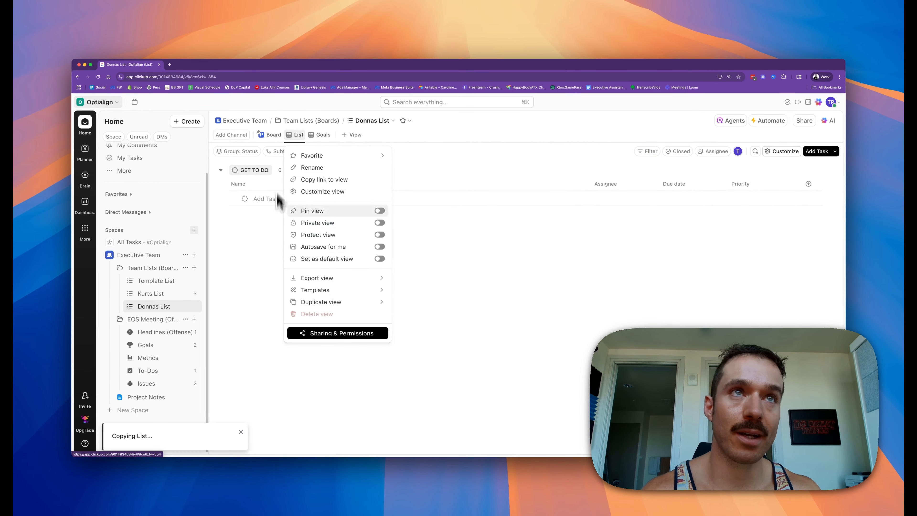
{"action": "left_click", "coordinate": [274, 235]}
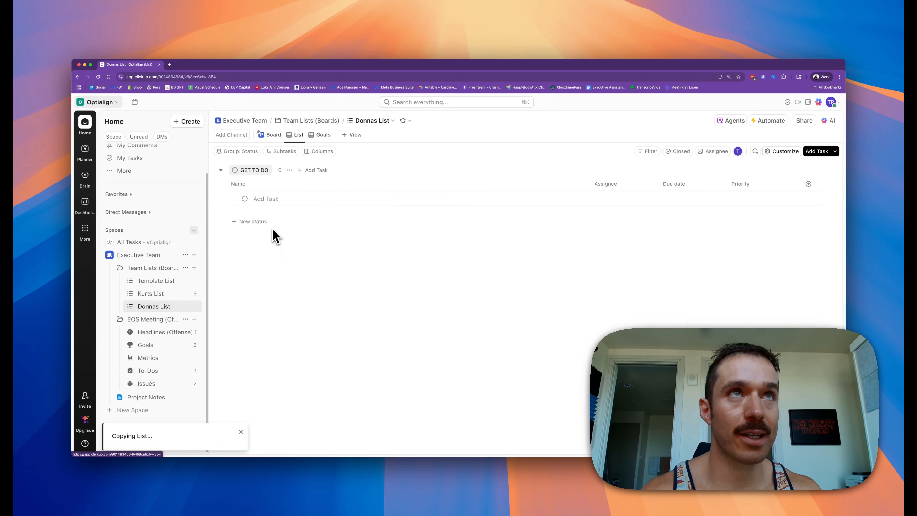
{"action": "left_click", "coordinate": [159, 294]}
{"action": "left_click", "coordinate": [271, 138]}
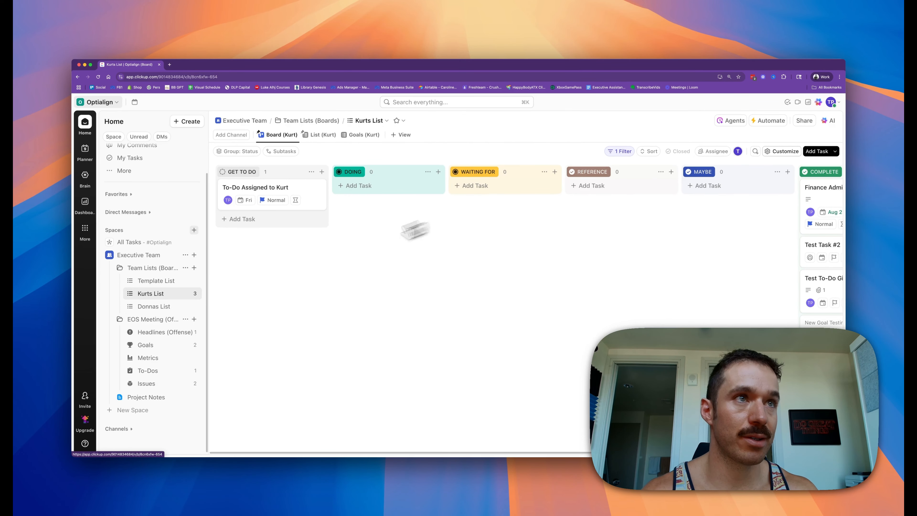
{"action": "left_click", "coordinate": [158, 282]}
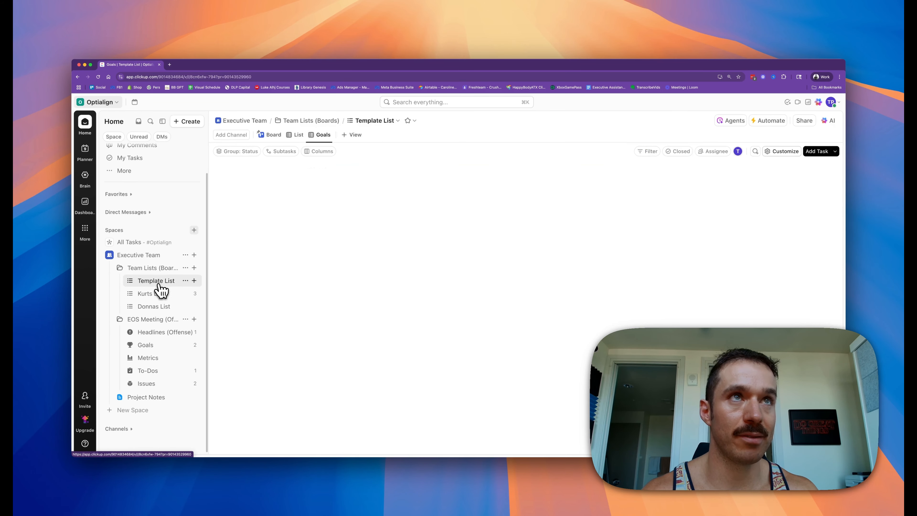
{"action": "left_click", "coordinate": [294, 137]}
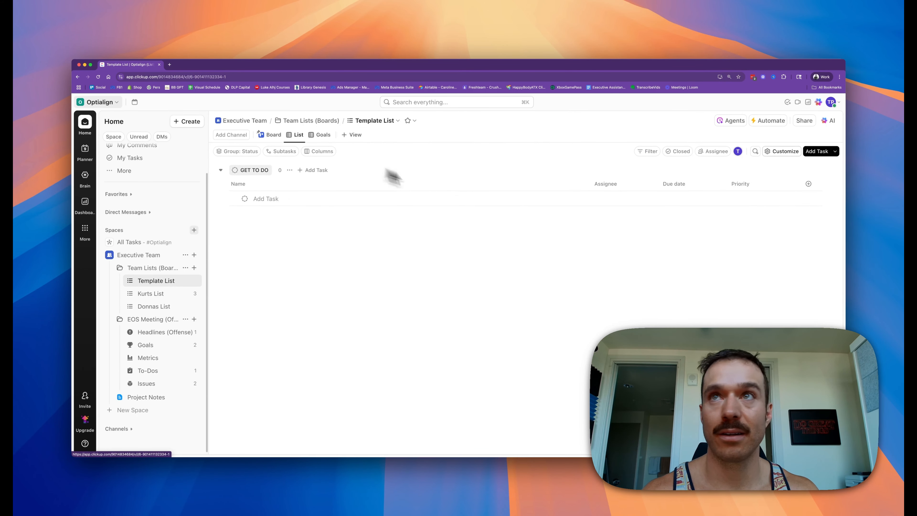
{"action": "left_click", "coordinate": [271, 136]}
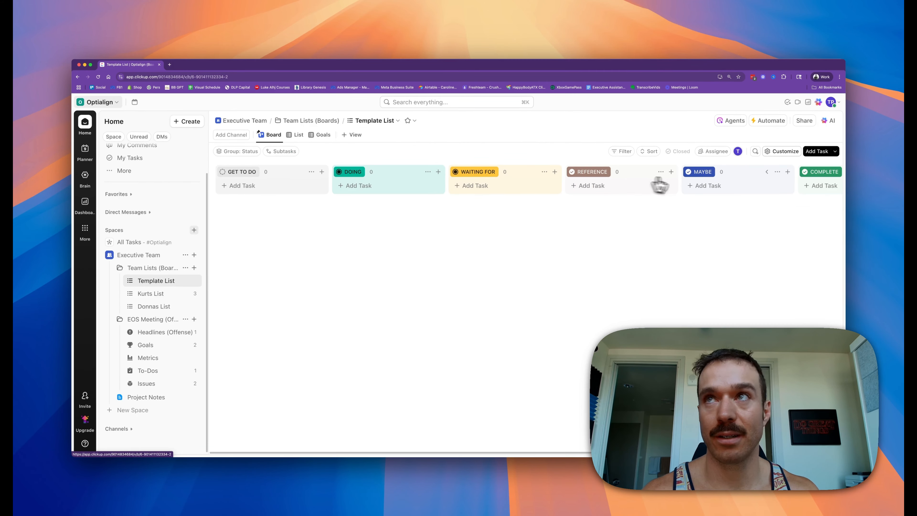
{"action": "left_click", "coordinate": [155, 307]}
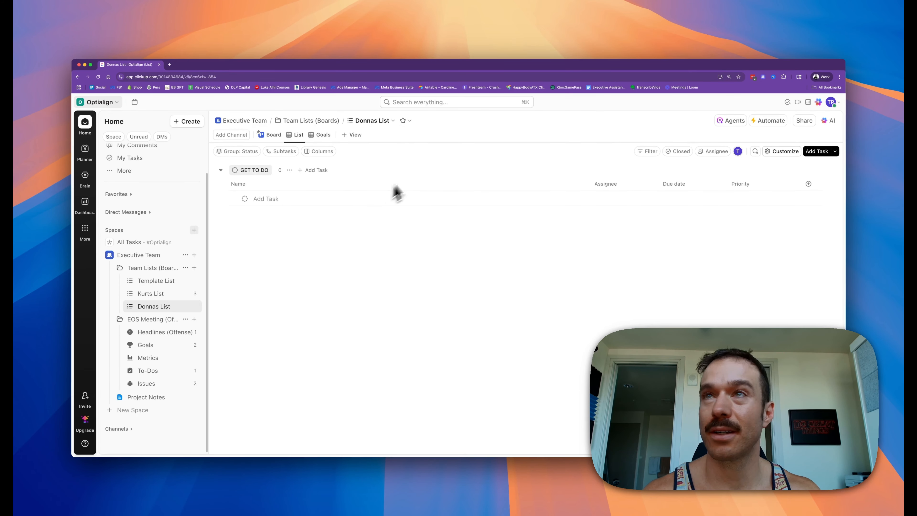
Step: Open the Template List's status settings and review its custom statuses
{"action": "left_click", "coordinate": [185, 306]}
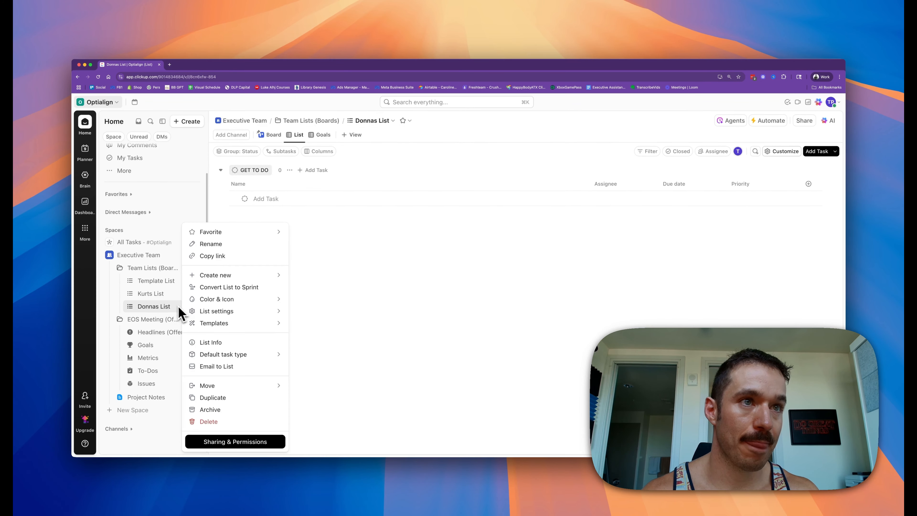
{"action": "left_click", "coordinate": [171, 306]}
{"action": "left_click", "coordinate": [186, 281]}
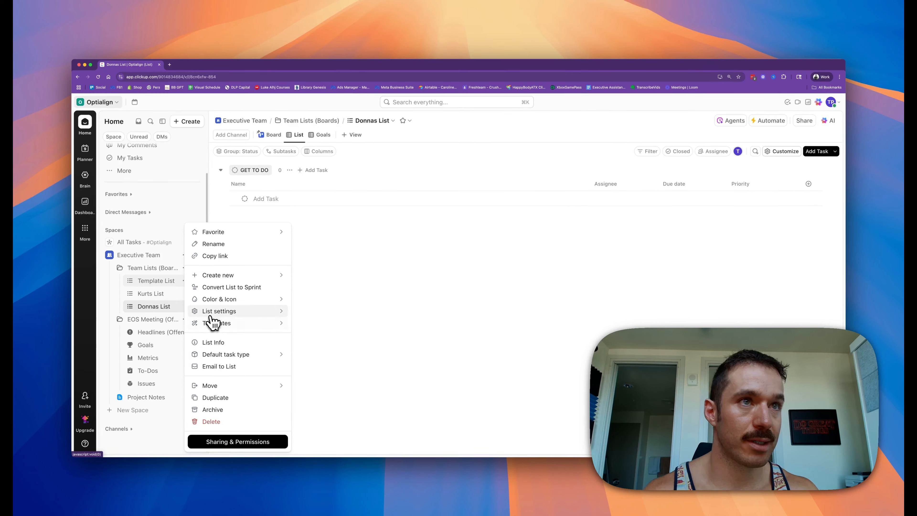
{"action": "mouse_move", "coordinate": [214, 318]}
{"action": "left_click", "coordinate": [323, 343]}
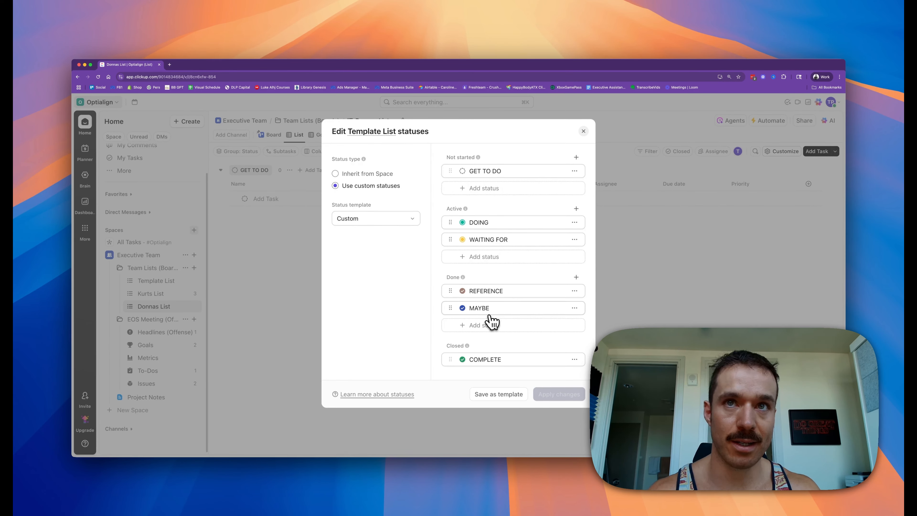
{"action": "left_click", "coordinate": [584, 131]}
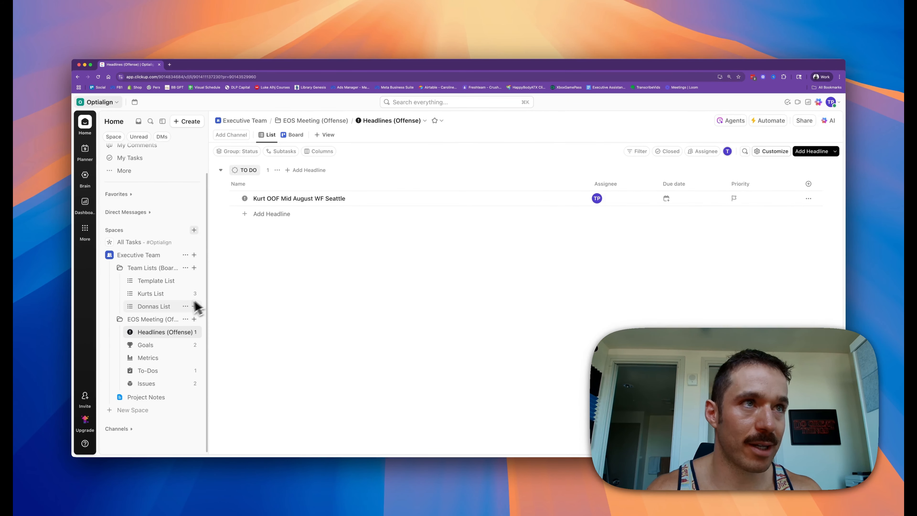
Step: Try duplicating the Kurt Goals automation in the EOS Goals list so assigned goals go to Donnas List
{"action": "left_click", "coordinate": [154, 321]}
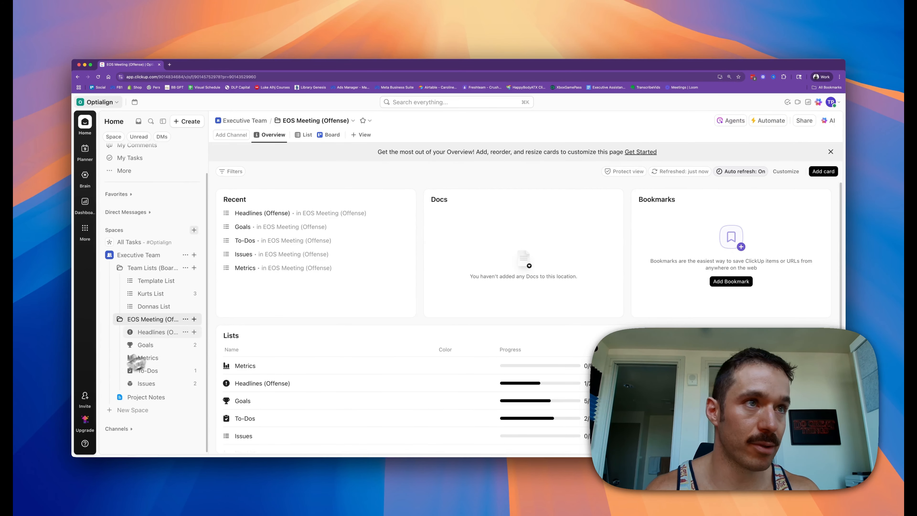
{"action": "left_click", "coordinate": [159, 346]}
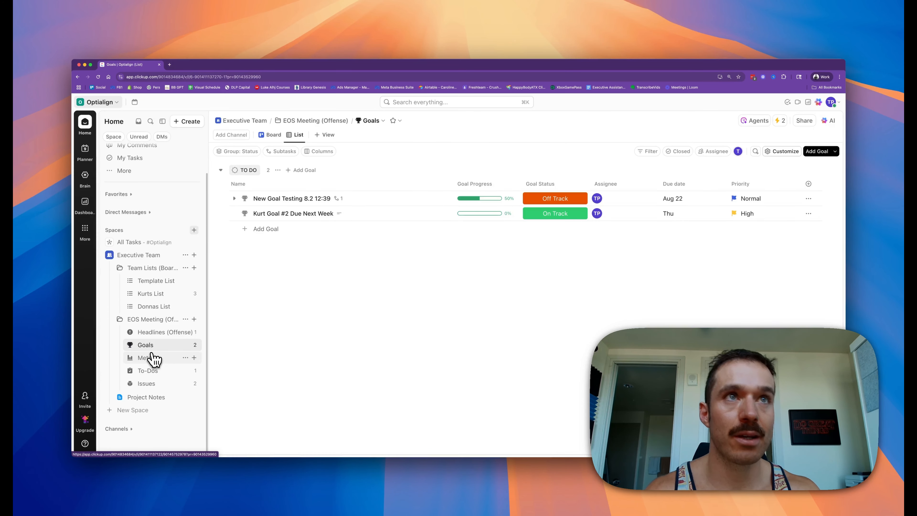
{"action": "left_click", "coordinate": [780, 121]}
{"action": "left_click", "coordinate": [665, 267]}
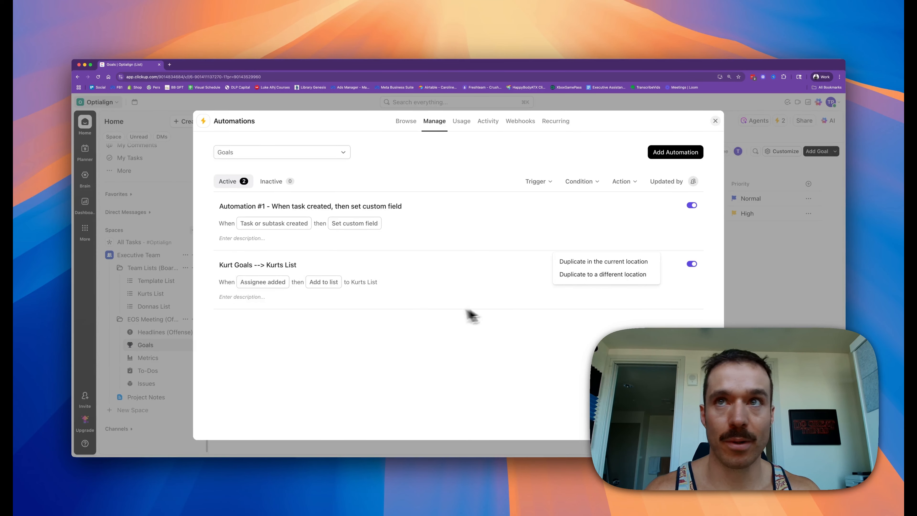
{"action": "left_click", "coordinate": [596, 264]}
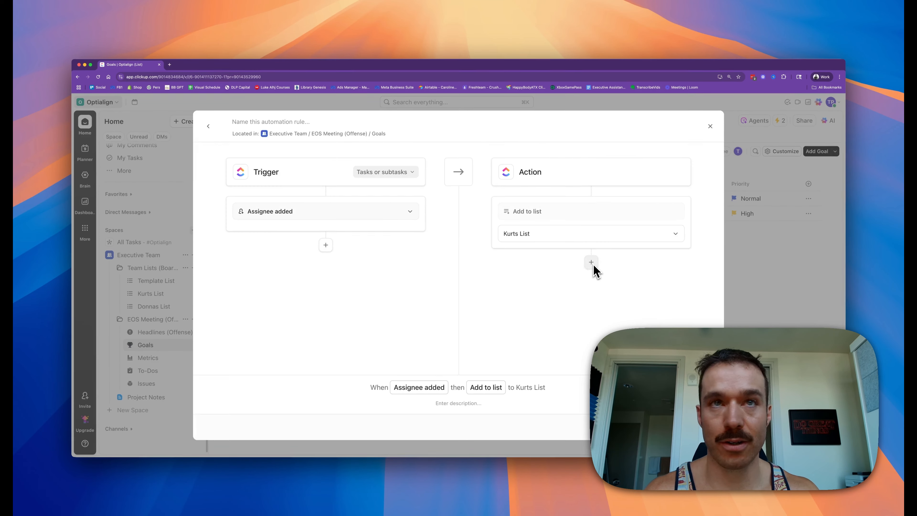
{"action": "left_click", "coordinate": [530, 237]}
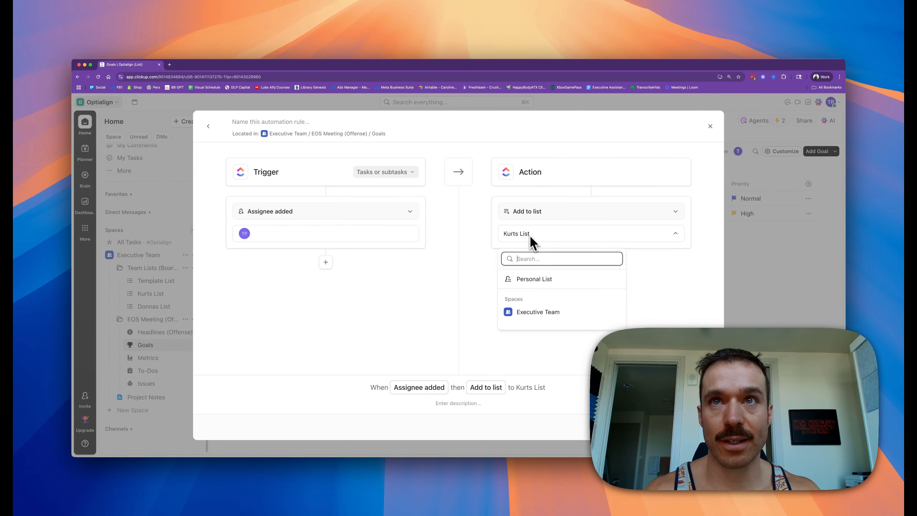
{"action": "left_click", "coordinate": [509, 312]}
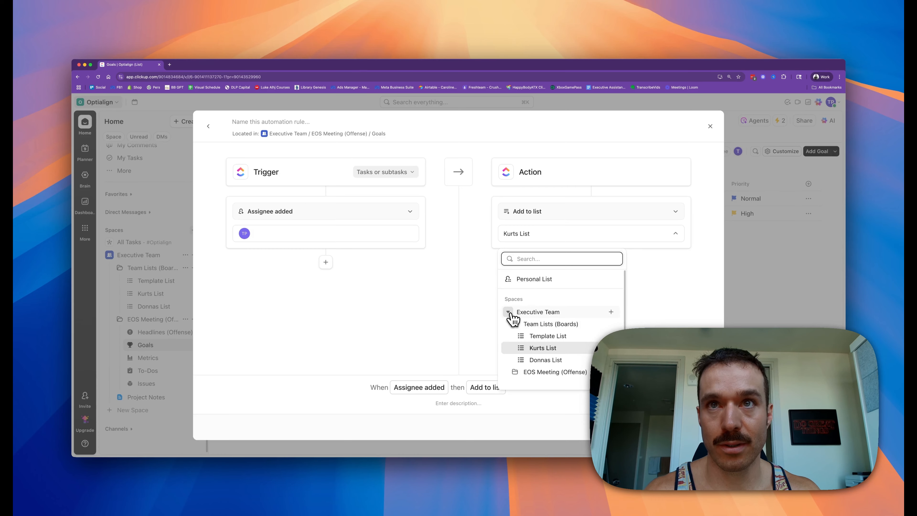
{"action": "left_click", "coordinate": [538, 360]}
{"action": "left_click", "coordinate": [309, 242]}
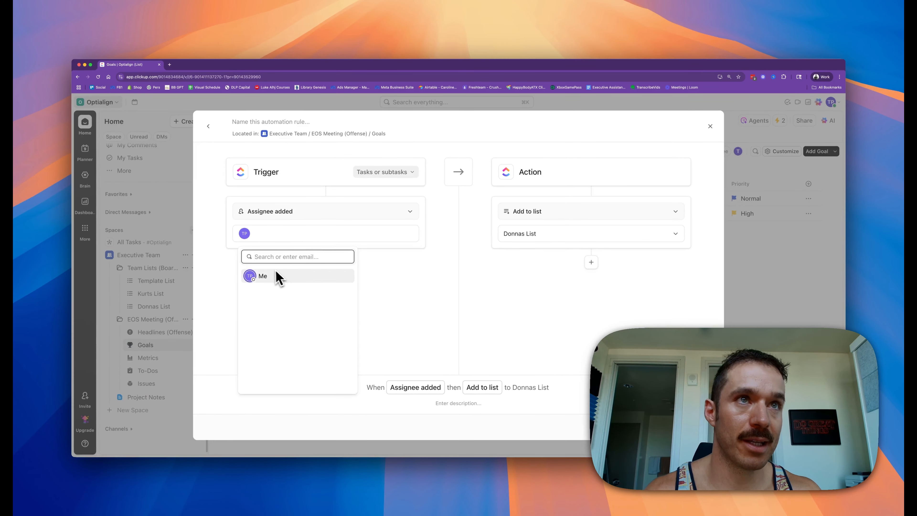
{"action": "type", "text": "don"}
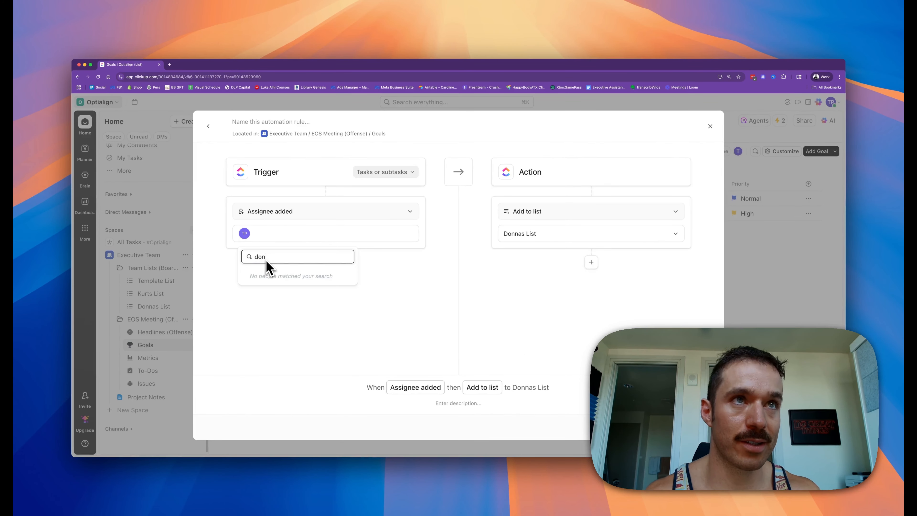
{"action": "key", "text": "BackSpace"}
{"action": "key", "text": "BackSpace"}
{"action": "key", "text": "BackSpace"}
{"action": "key", "text": "BackSpace"}
{"action": "key", "text": "BackSpace"}
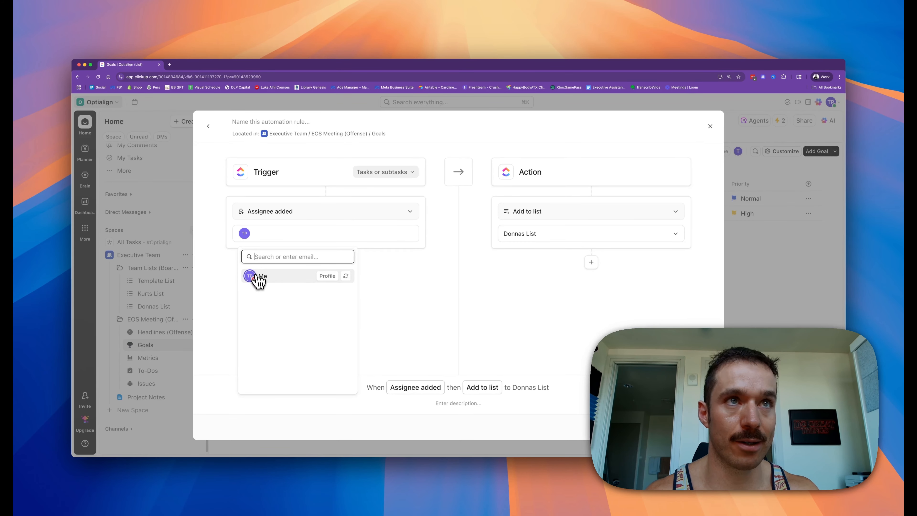
{"action": "left_click", "coordinate": [259, 276]}
{"action": "left_click", "coordinate": [383, 289]}
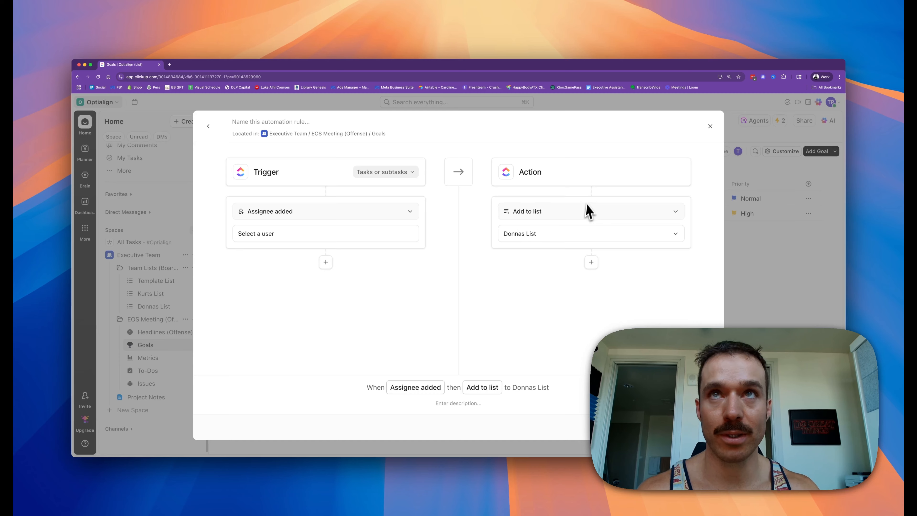
{"action": "left_click", "coordinate": [278, 123]}
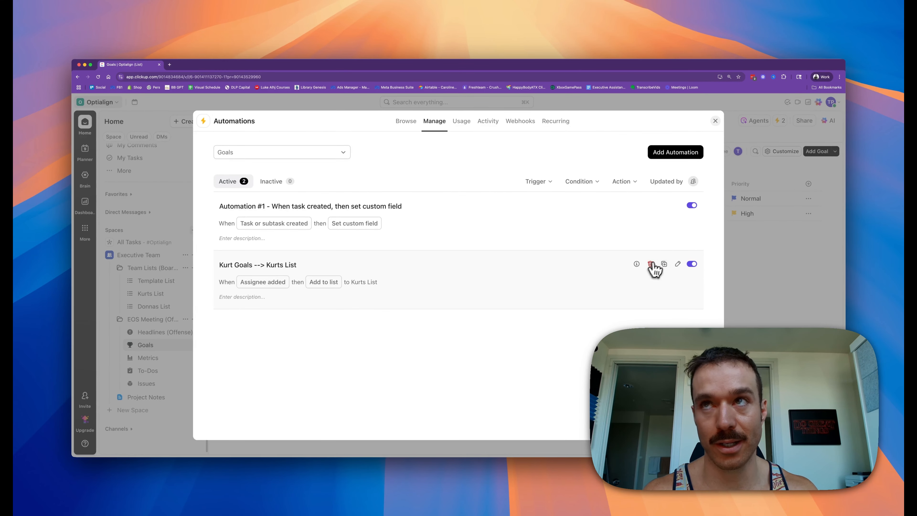
{"action": "left_click", "coordinate": [715, 121]}
Step: Open the Goals list's Automation #1 and review its Goal Status custom field action
{"action": "left_click", "coordinate": [780, 123]}
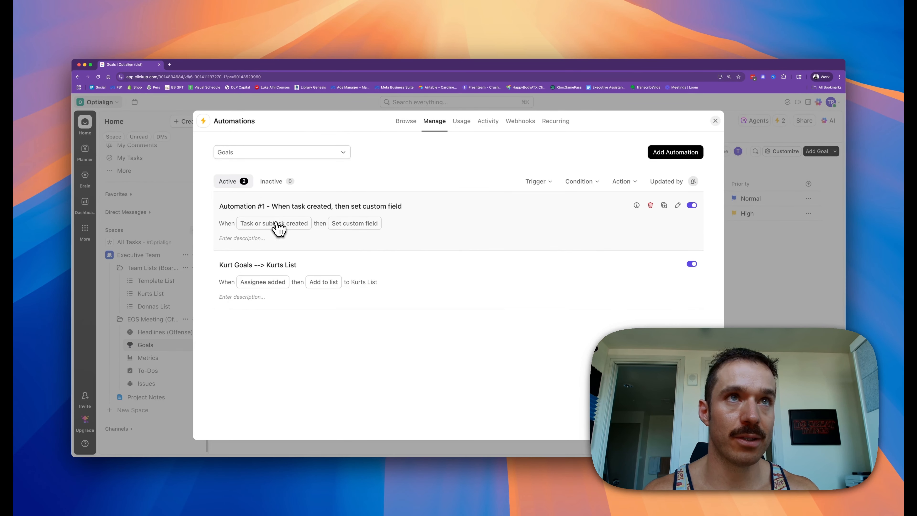
{"action": "left_click", "coordinate": [678, 205]}
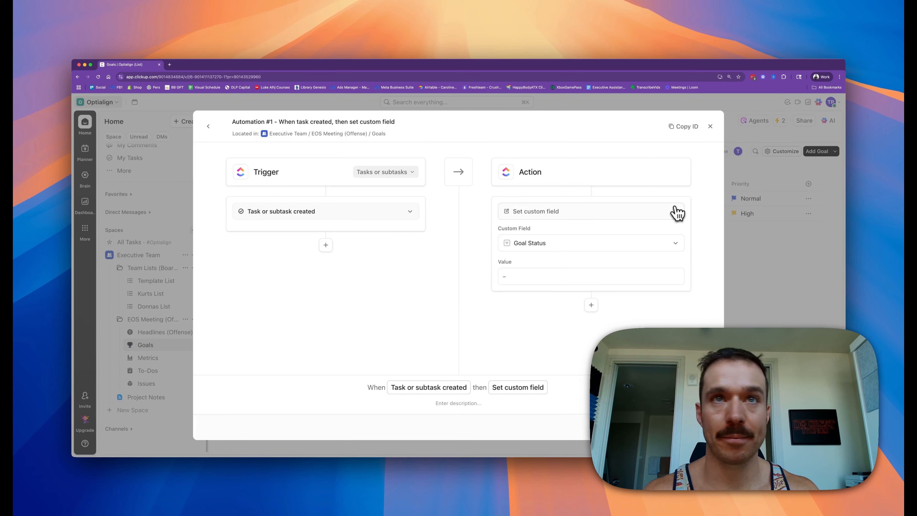
{"action": "left_click", "coordinate": [526, 277]}
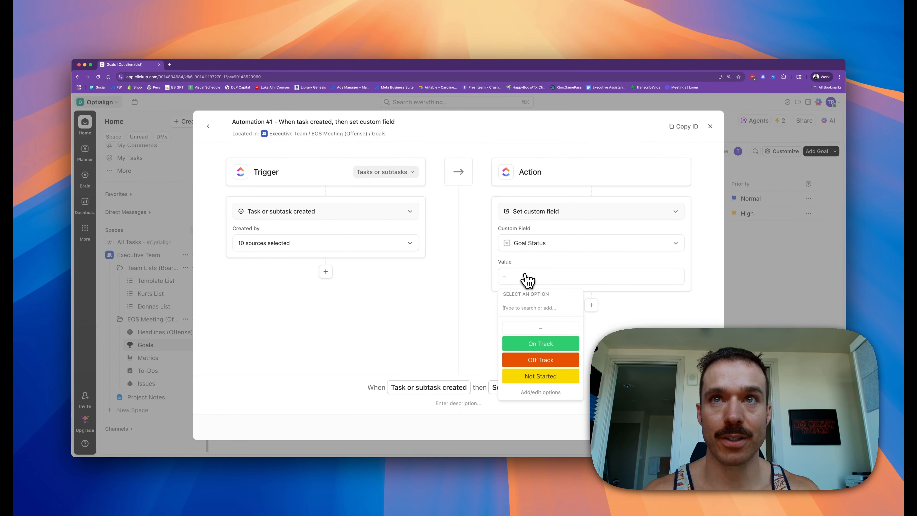
{"action": "left_click", "coordinate": [479, 277]}
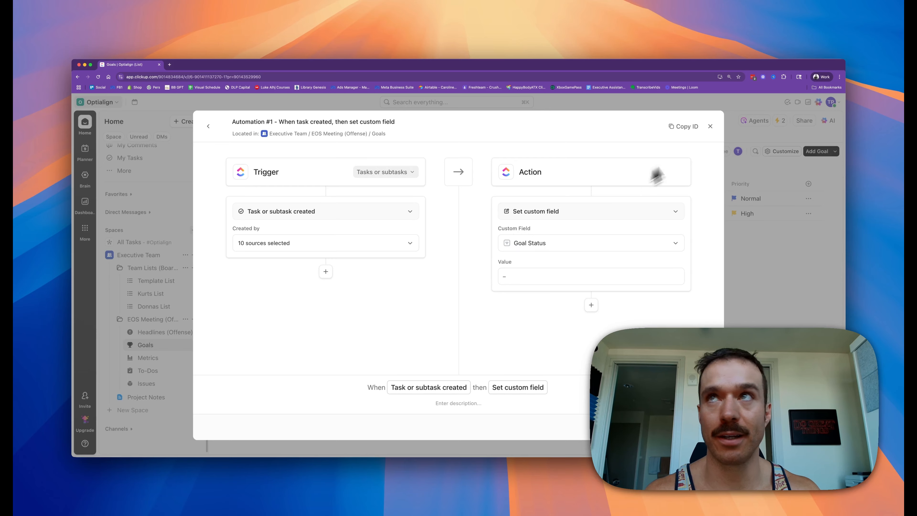
{"action": "left_click", "coordinate": [710, 126]}
Step: Review the automations set up on the To-Dos list
{"action": "left_click", "coordinate": [153, 371]}
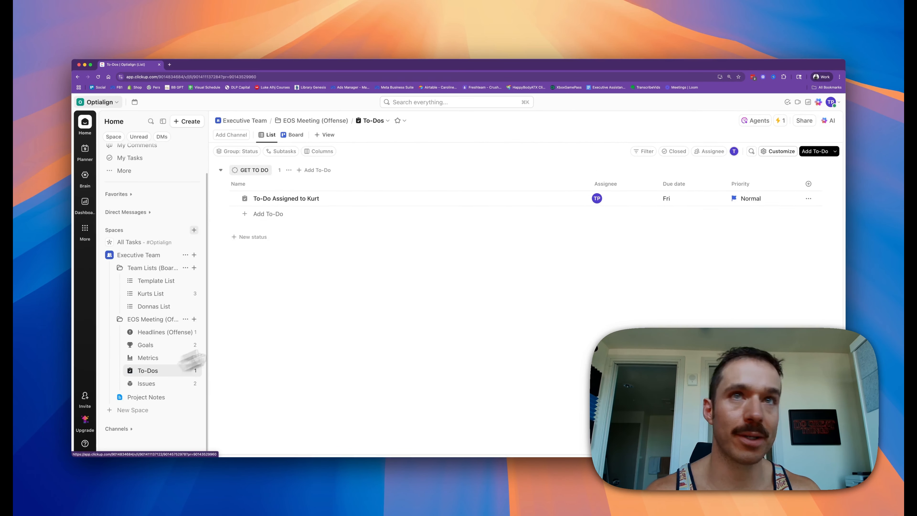
{"action": "left_click", "coordinate": [781, 120]}
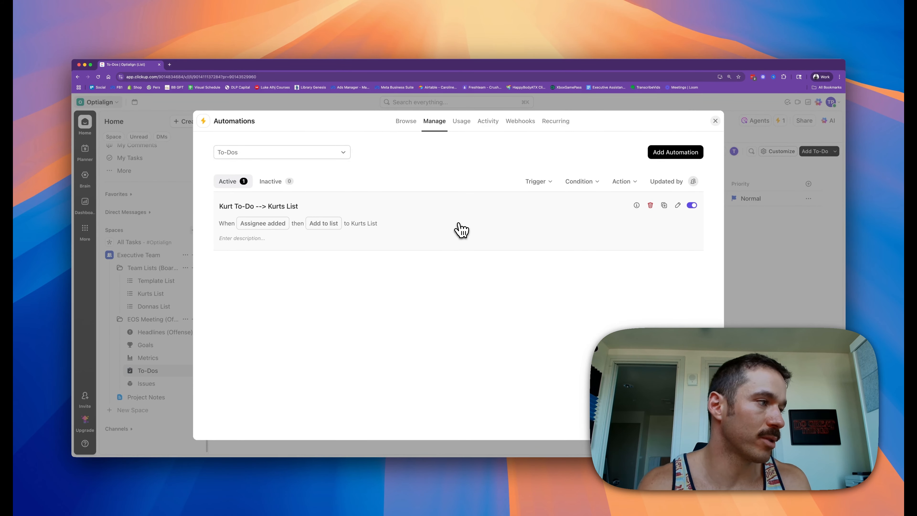
{"action": "left_click", "coordinate": [716, 121]}
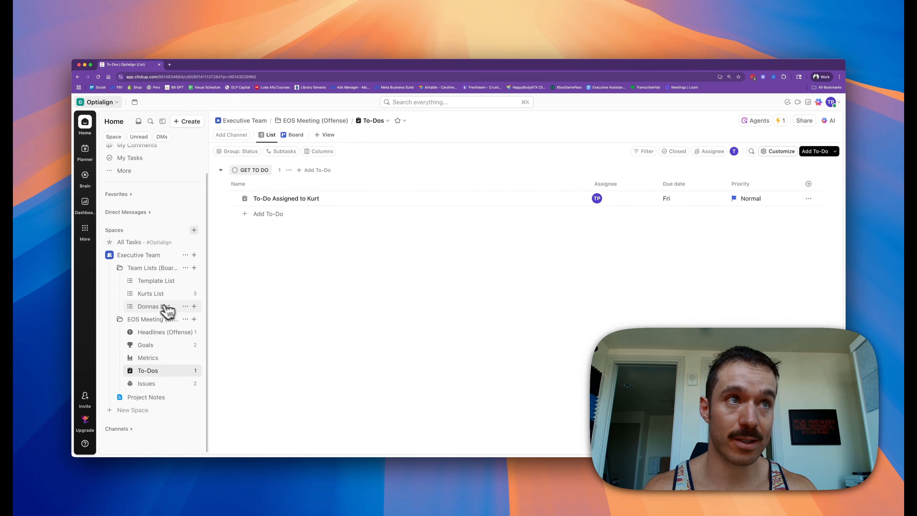
Step: Open the Issues list and move the Priority column so it sits right after the Vote column
{"action": "left_click", "coordinate": [158, 385]}
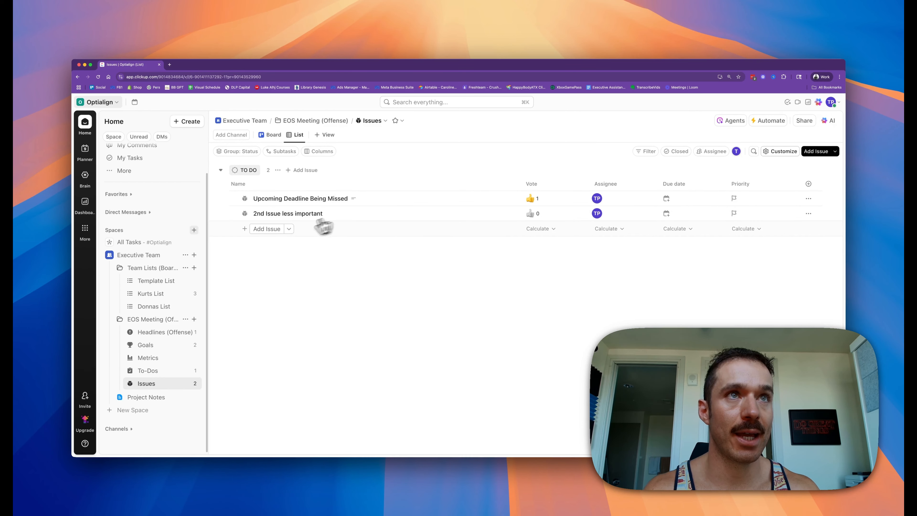
{"action": "left_click", "coordinate": [269, 230]}
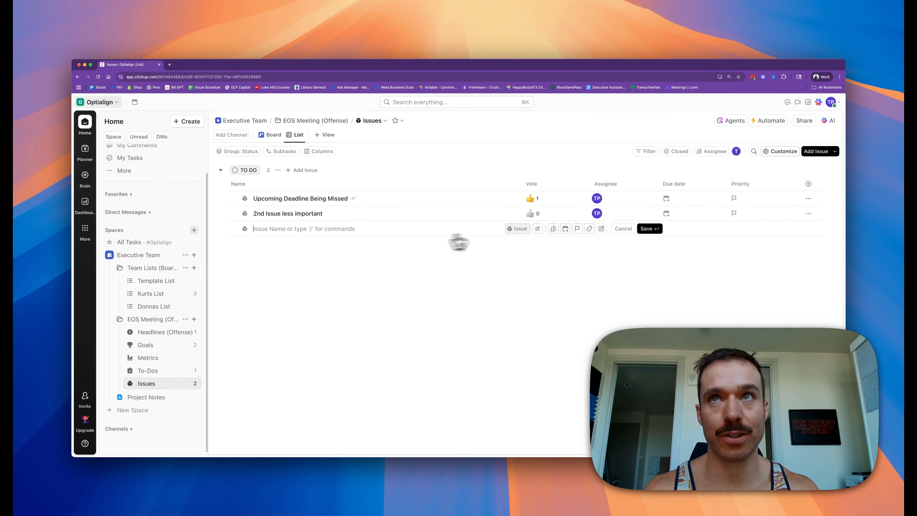
{"action": "left_click_drag", "start_coordinate": [739, 184], "coordinate": [600, 185]}
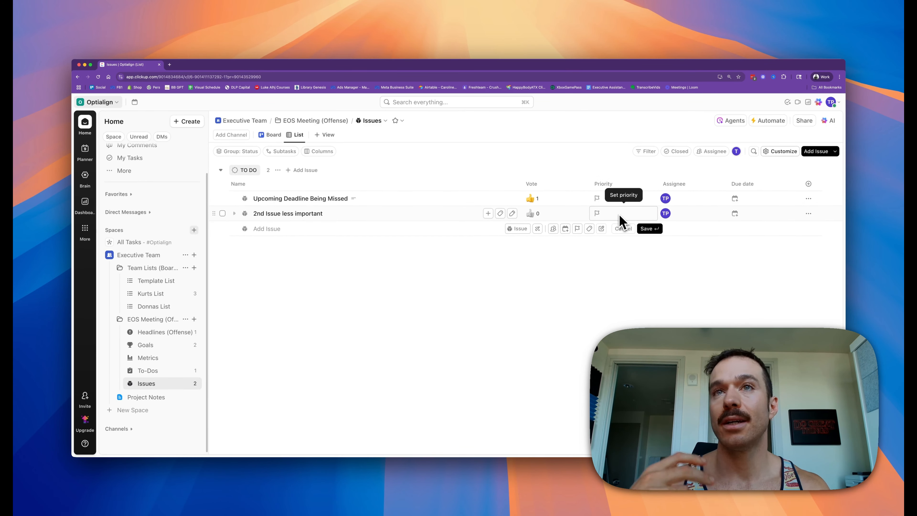
{"action": "left_click", "coordinate": [547, 275]}
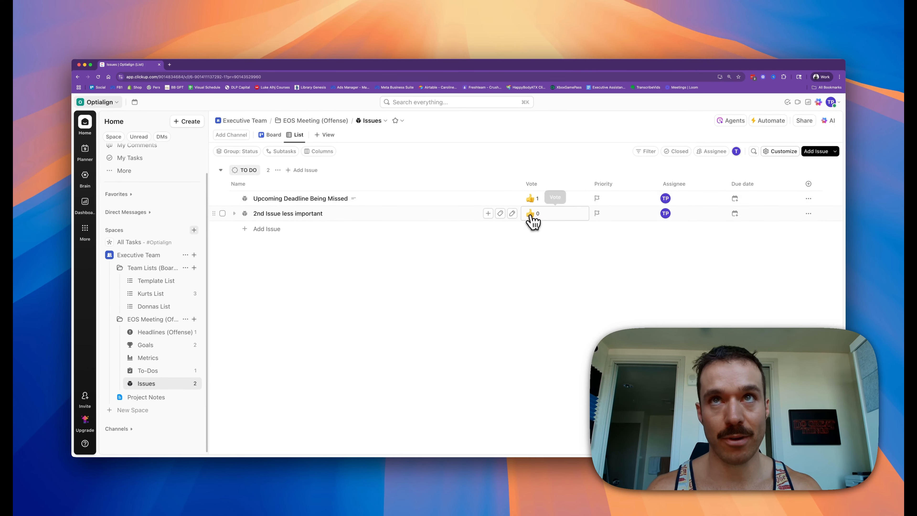
Step: Sort the Issues list by the Vote column
{"action": "left_click", "coordinate": [532, 186]}
{"action": "left_click", "coordinate": [555, 215]}
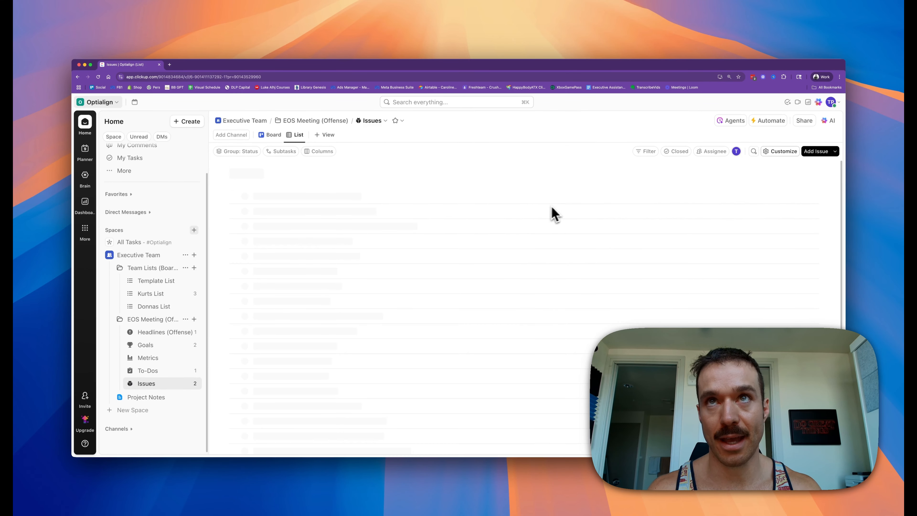
{"action": "left_click", "coordinate": [546, 212]}
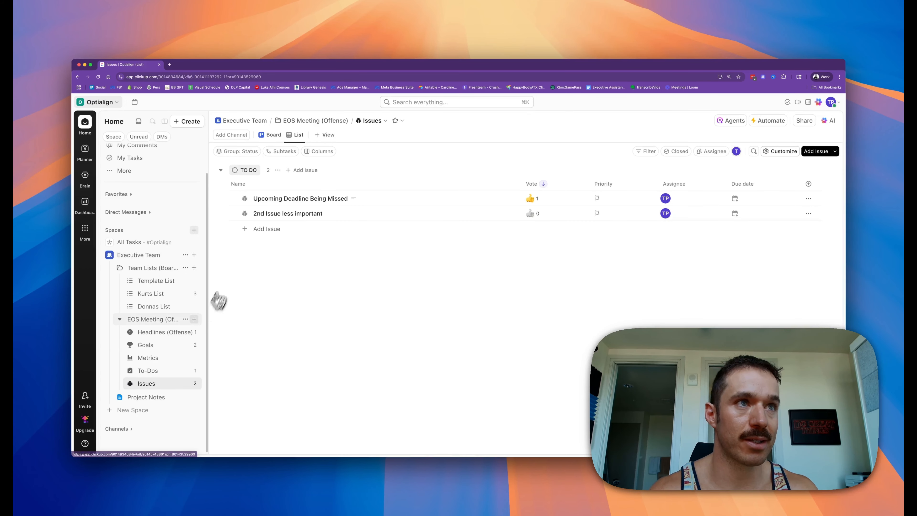
Step: Add Kurts List to the sidebar Favorites
{"action": "left_click", "coordinate": [162, 294]}
{"action": "right_click", "coordinate": [162, 293]}
{"action": "left_click", "coordinate": [188, 232]}
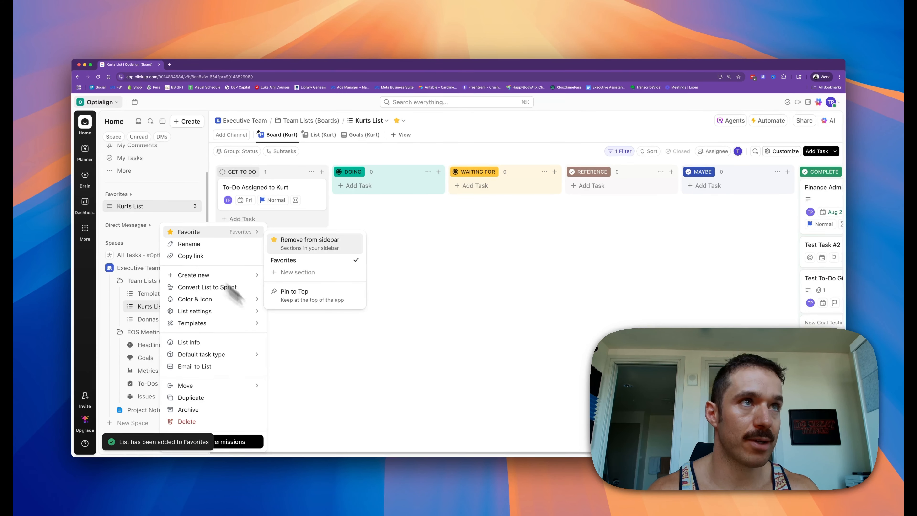
{"action": "left_click", "coordinate": [319, 359]}
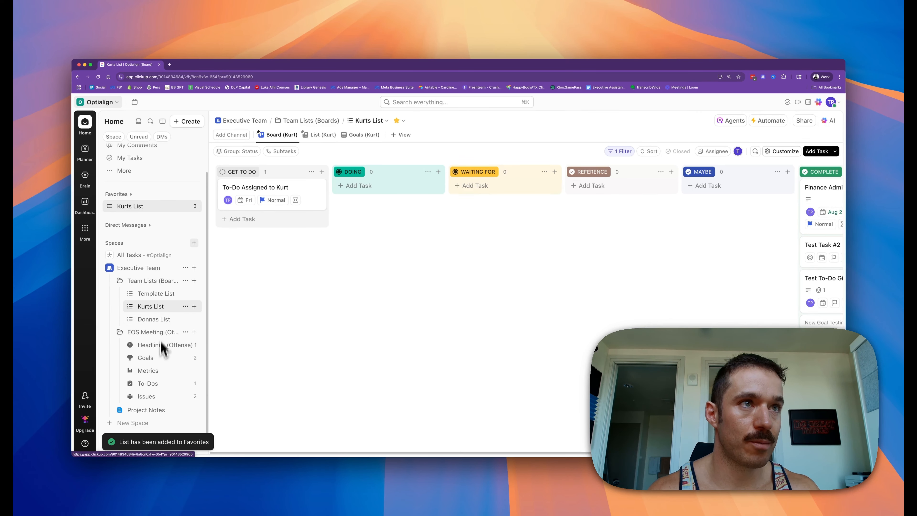
Step: Pin Kurts List's Goals (Kurt) view to the top with the alias Goals (Kurt)
{"action": "left_click", "coordinate": [364, 136]}
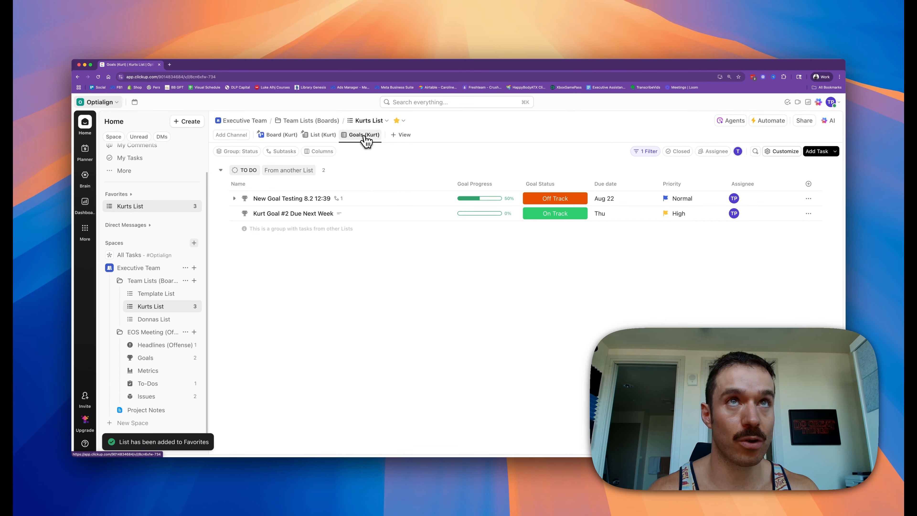
{"action": "left_click", "coordinate": [364, 137]}
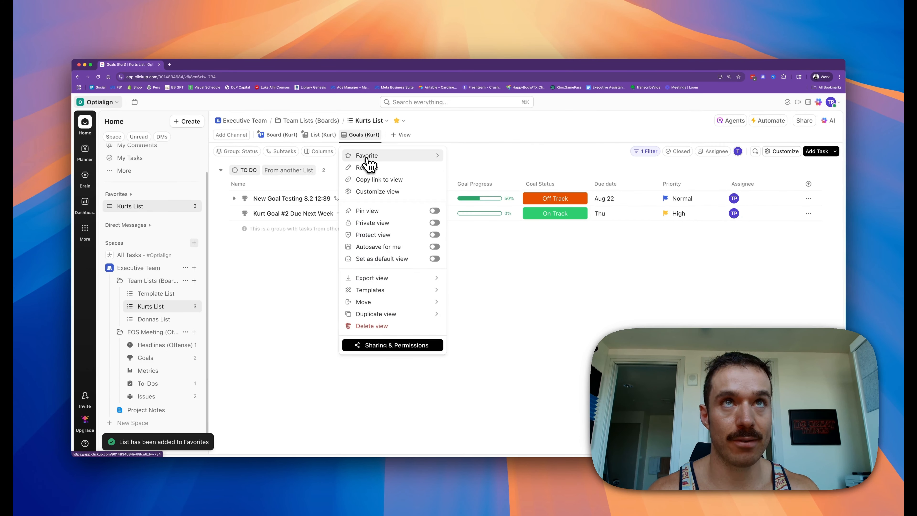
{"action": "mouse_move", "coordinate": [368, 160]}
{"action": "left_click", "coordinate": [465, 195]}
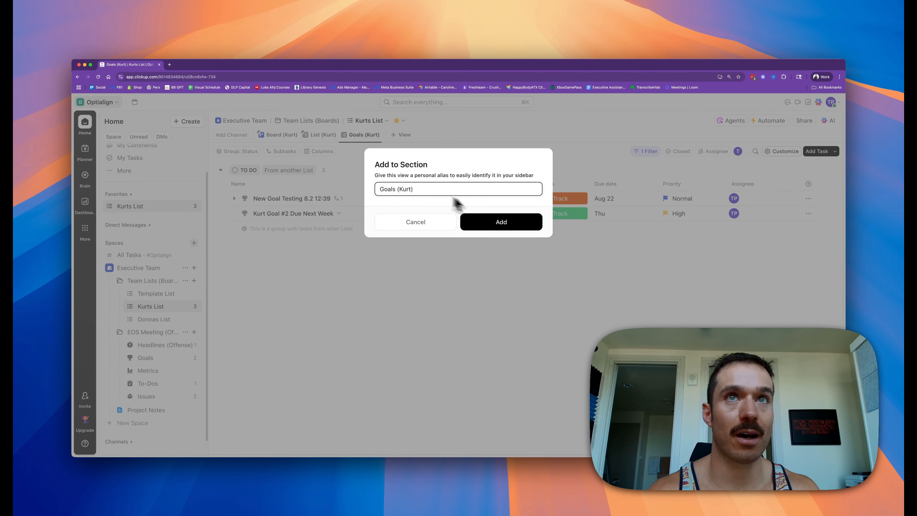
{"action": "left_click", "coordinate": [476, 223]}
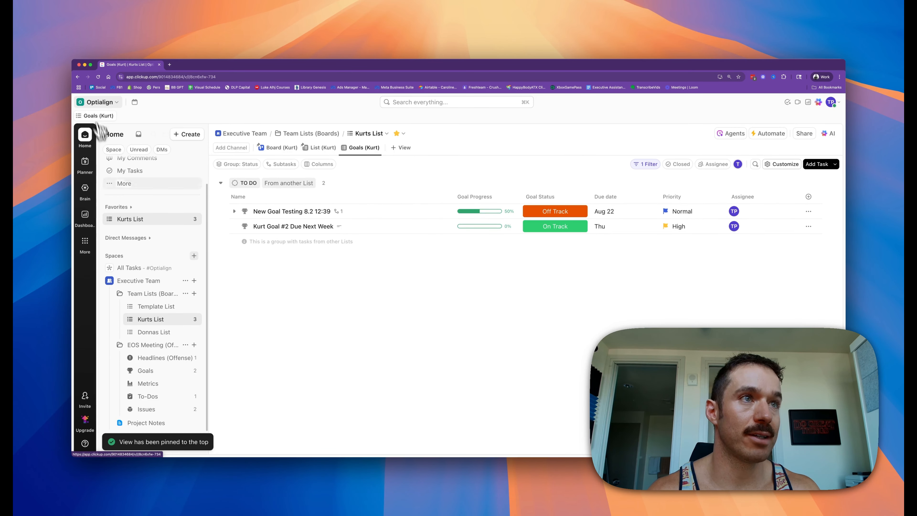
Step: Collapse the sidebar and slightly narrow the Name column in the Goals (Kurt) view
{"action": "mouse_move", "coordinate": [105, 120]}
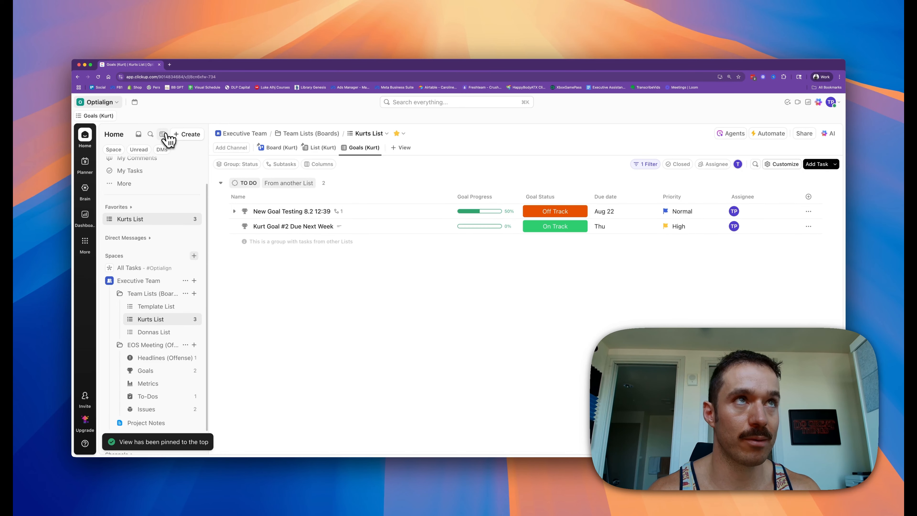
{"action": "left_click", "coordinate": [163, 135]}
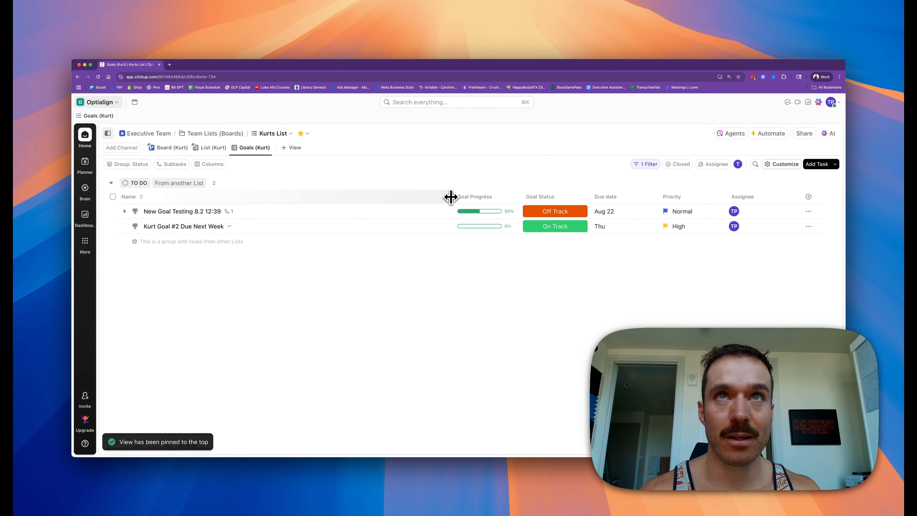
{"action": "mouse_move", "coordinate": [451, 196]}
{"action": "left_mouse_down"}
{"action": "mouse_move", "coordinate": [430, 197]}
{"action": "mouse_move", "coordinate": [440, 197]}
{"action": "left_mouse_up"}
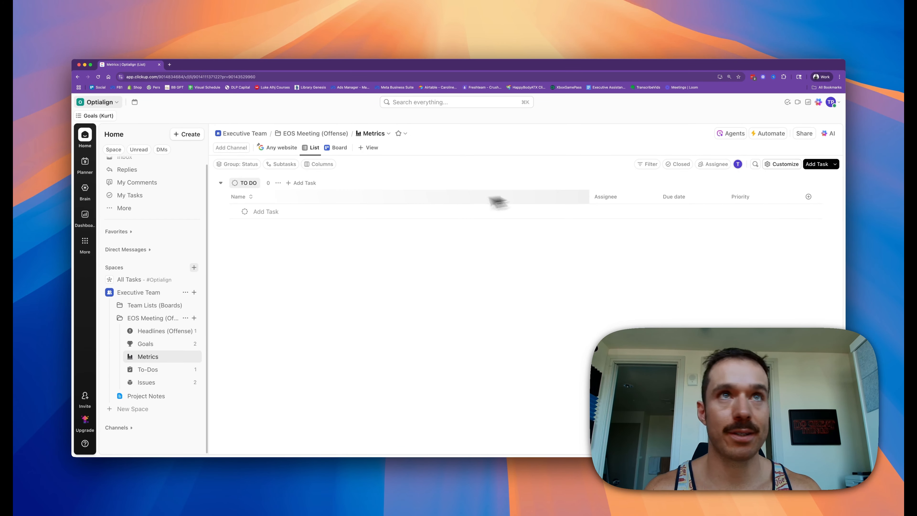
Step: Open the Metrics list's embedded website view of the weekly metrics sheet and review its source settings
{"action": "left_click", "coordinate": [281, 148]}
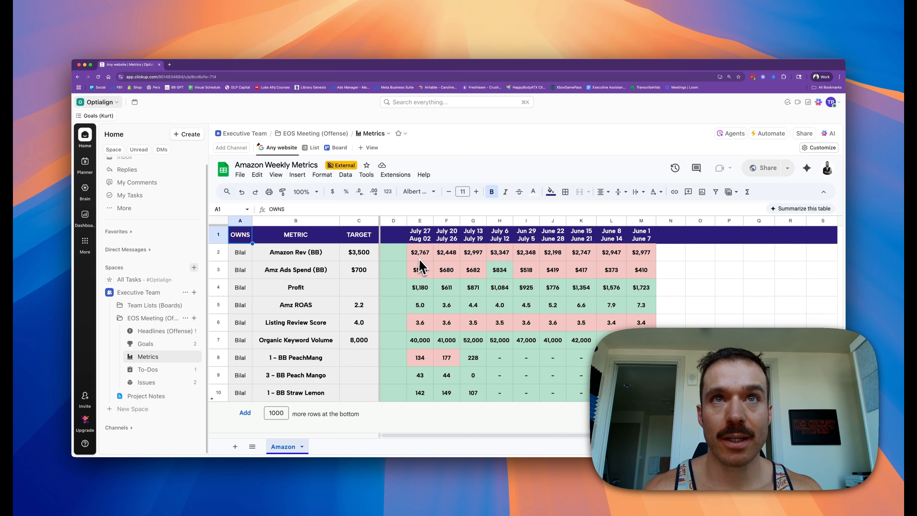
{"action": "left_click_drag", "start_coordinate": [249, 260], "coordinate": [284, 258]}
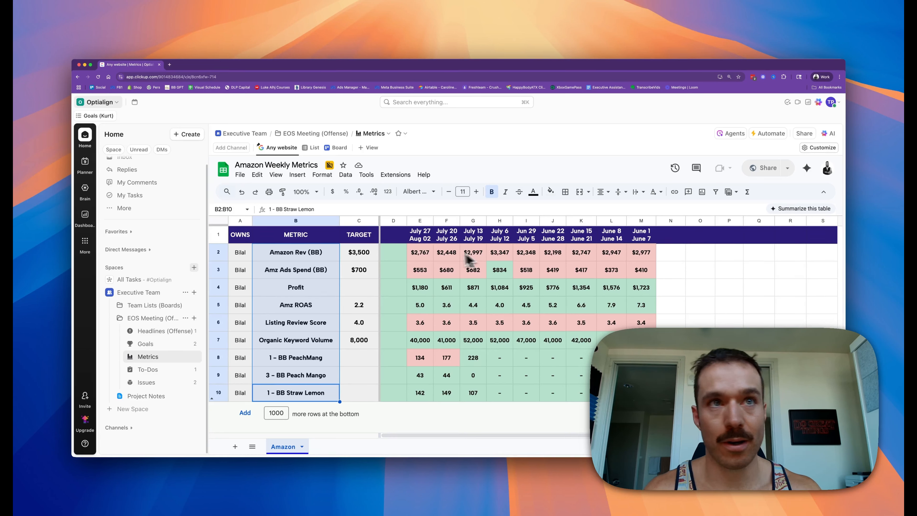
{"action": "left_click_drag", "start_coordinate": [318, 395], "coordinate": [273, 254]}
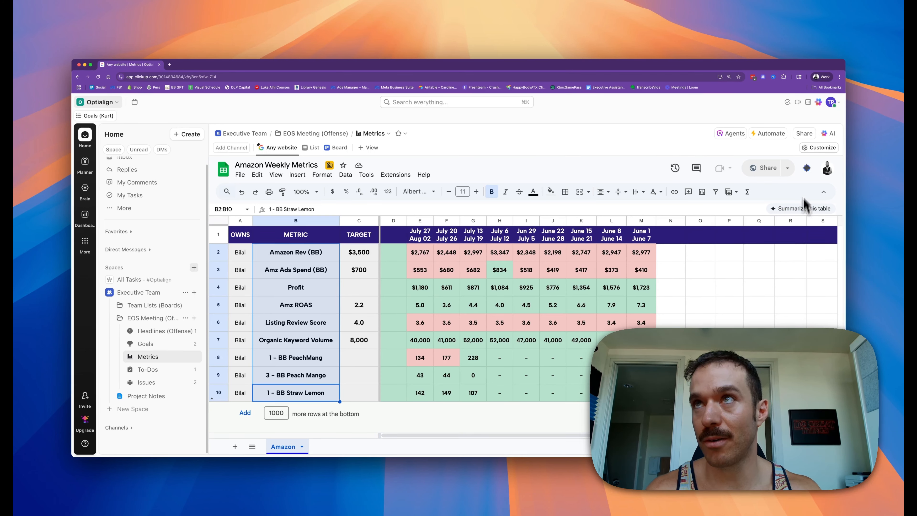
{"action": "left_click", "coordinate": [814, 149]}
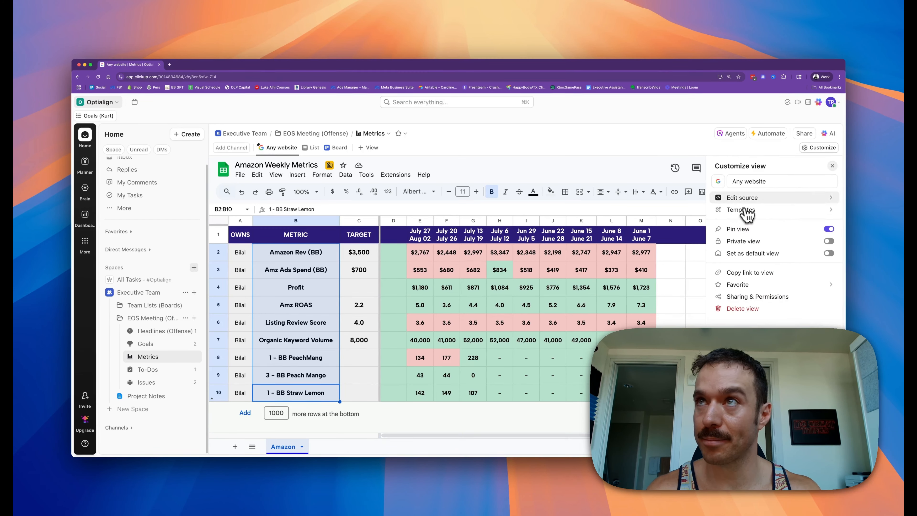
{"action": "left_click", "coordinate": [750, 201]}
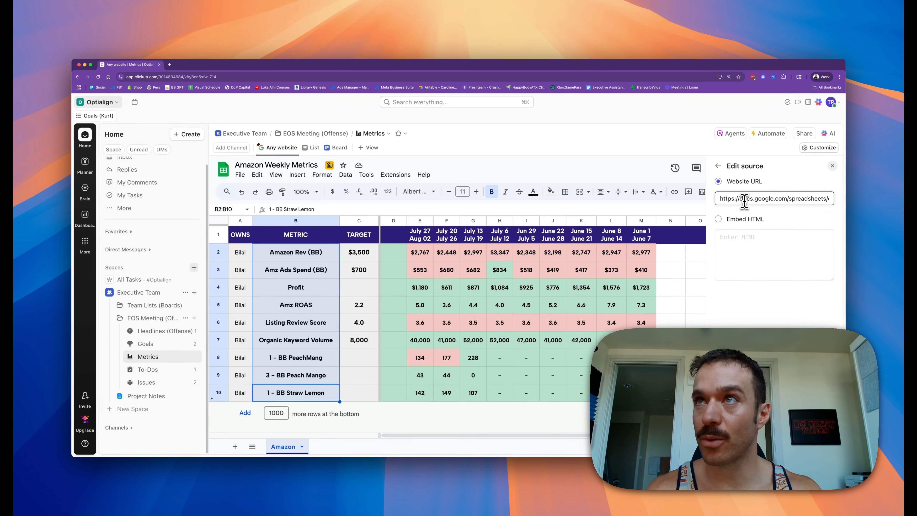